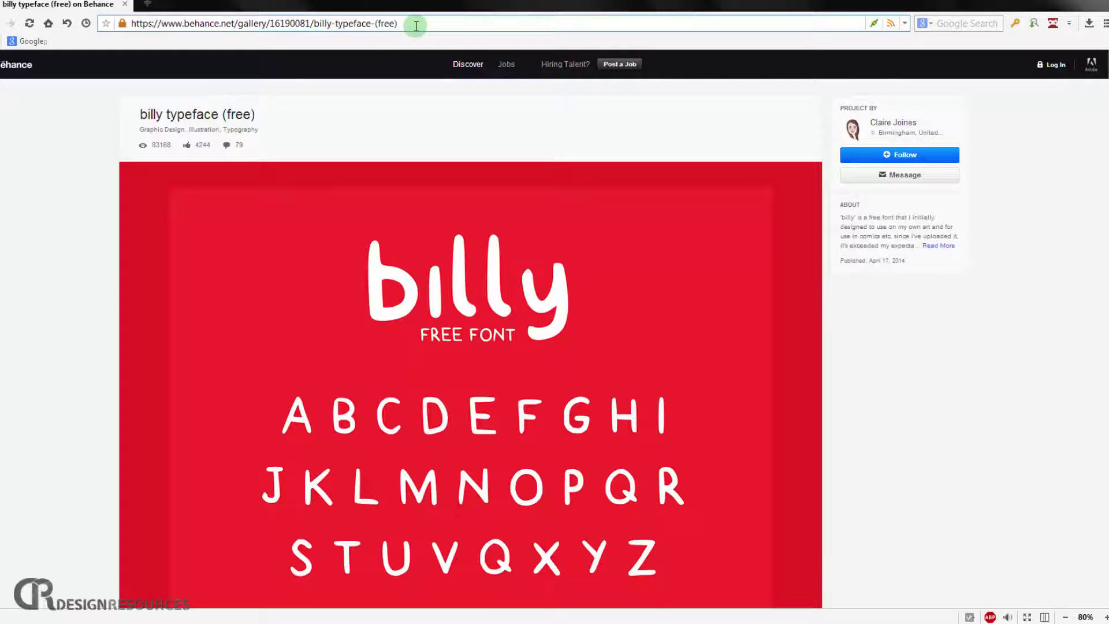
- Open the free personal-use download link for the Billy typeface near the end of its Behance project page
scroll(481, 345, down, 10)
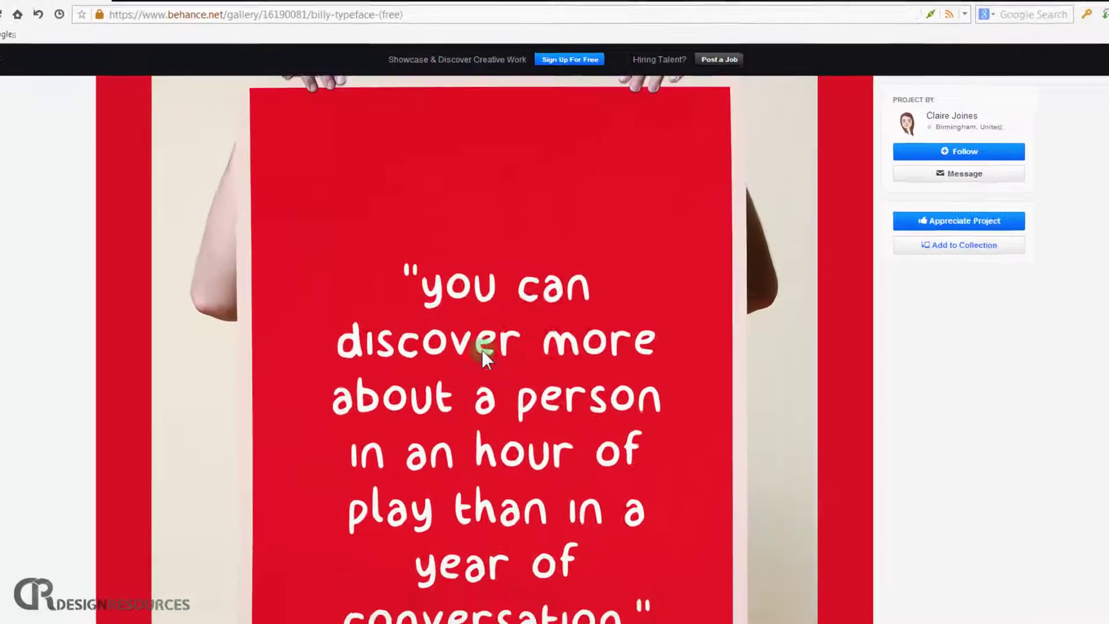
scroll(482, 350, down, 10)
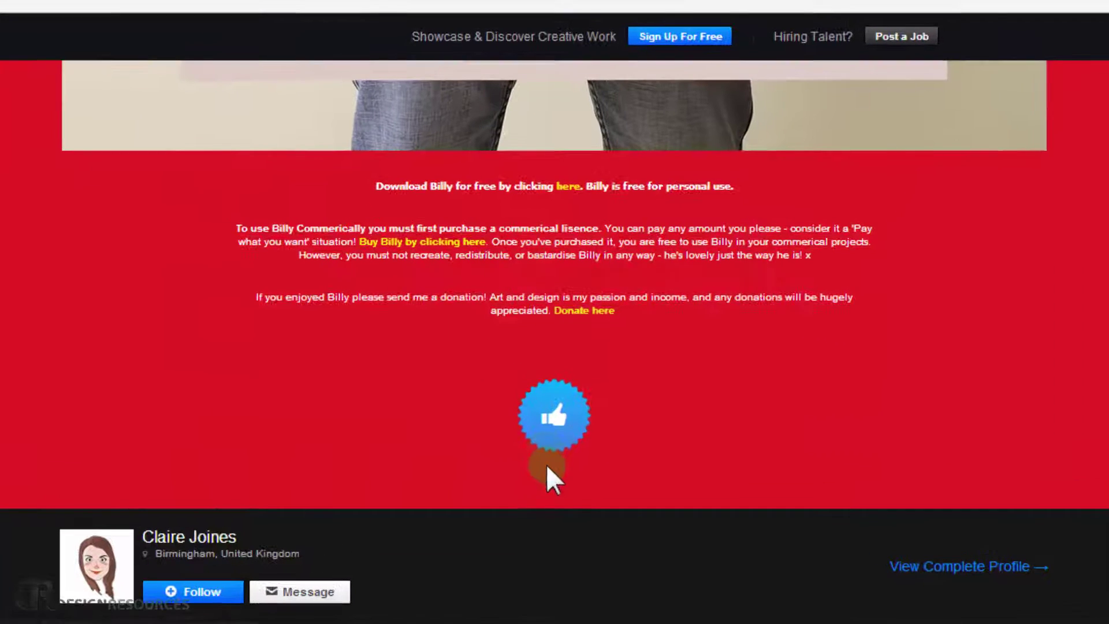
click(567, 185)
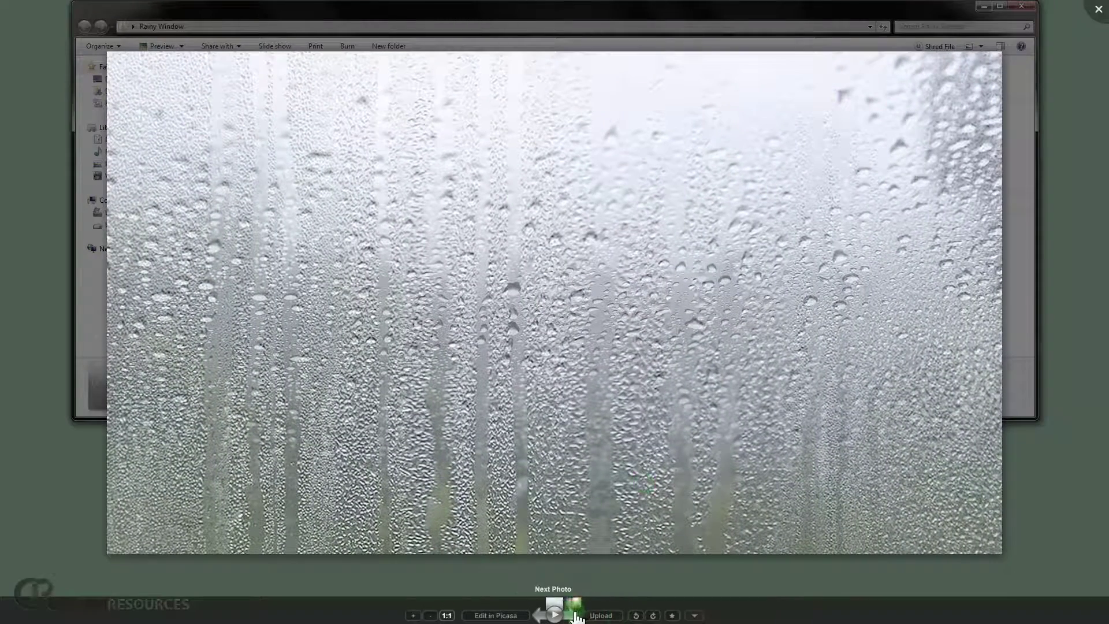
- Preview the rainy window photo and the urban street photo, and close the photo viewer
click(569, 615)
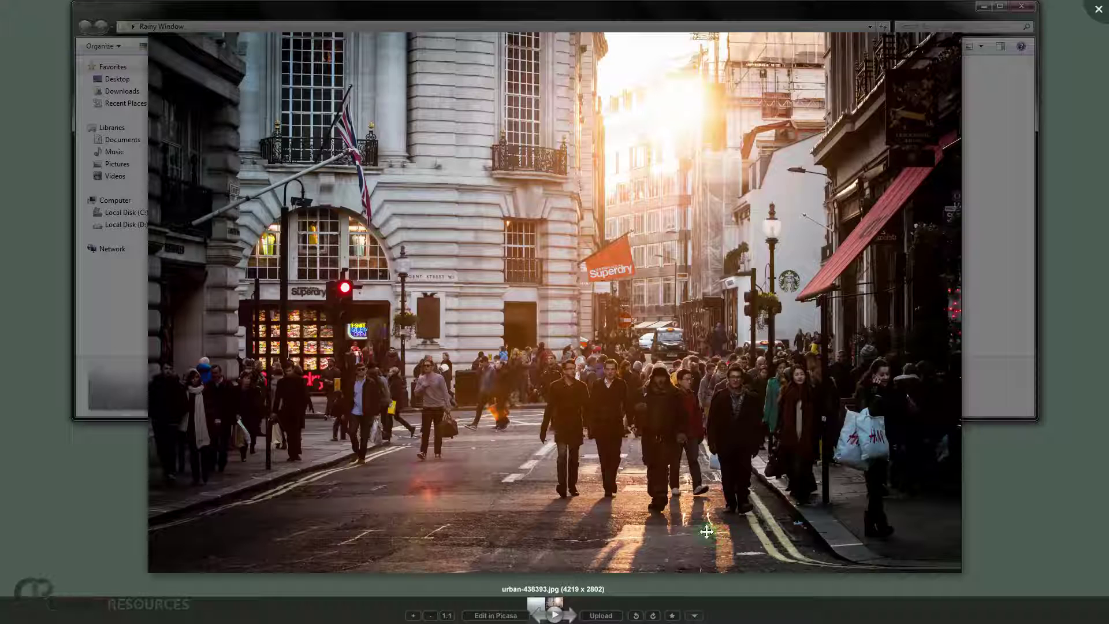
click(1090, 8)
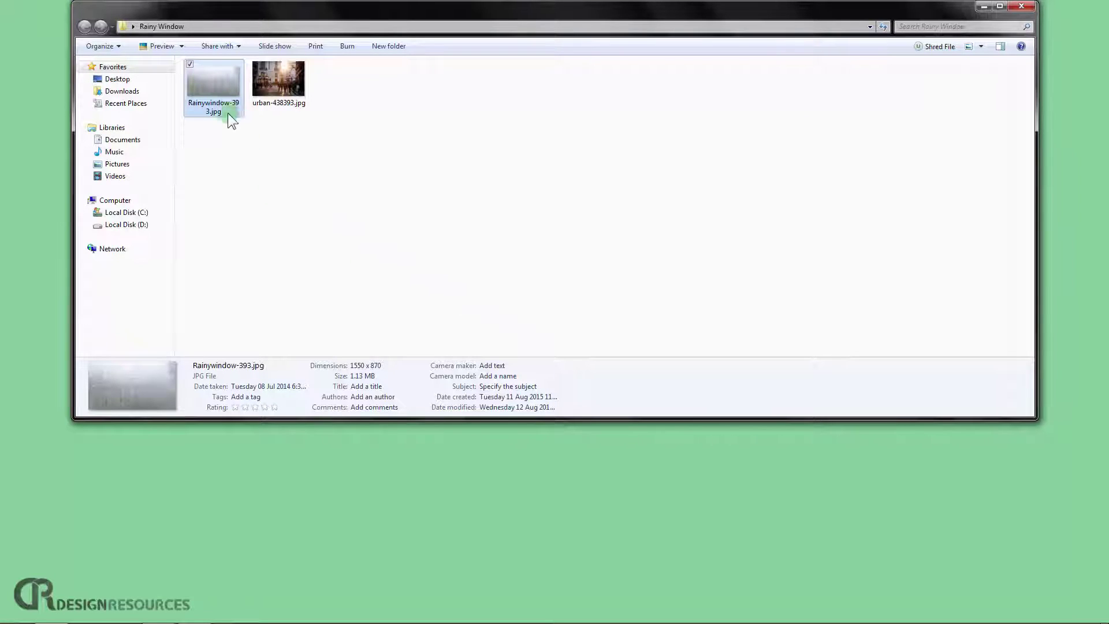
- Open Rainywindow-393.jpg from the Rainy Window folder as its own document in Photoshop
drag(222, 111, 213, 613)
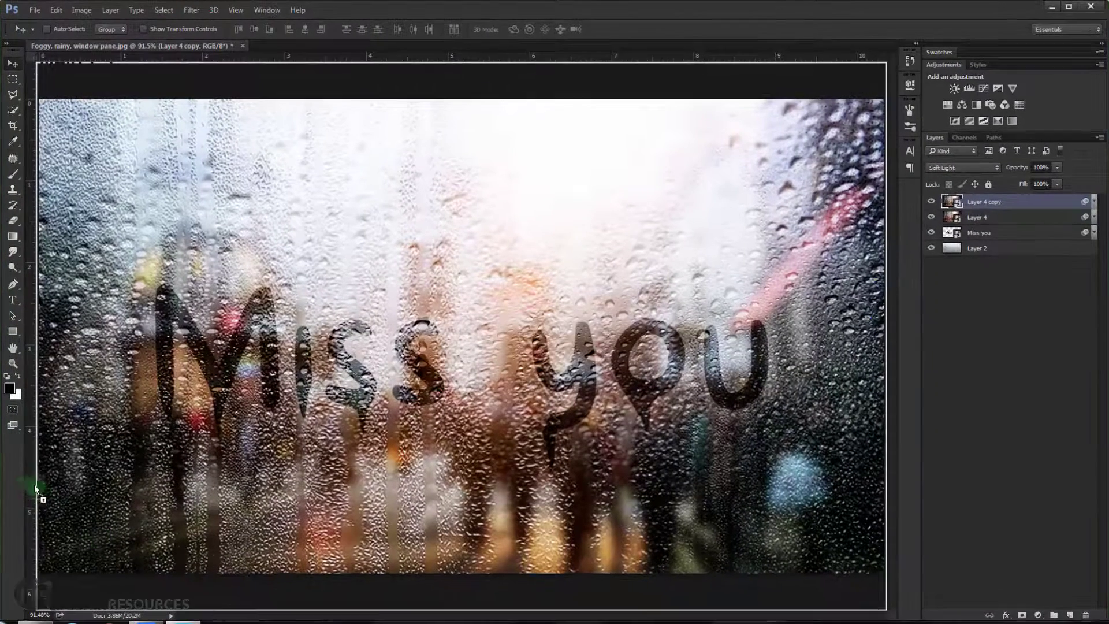
drag(16, 475, 15, 473)
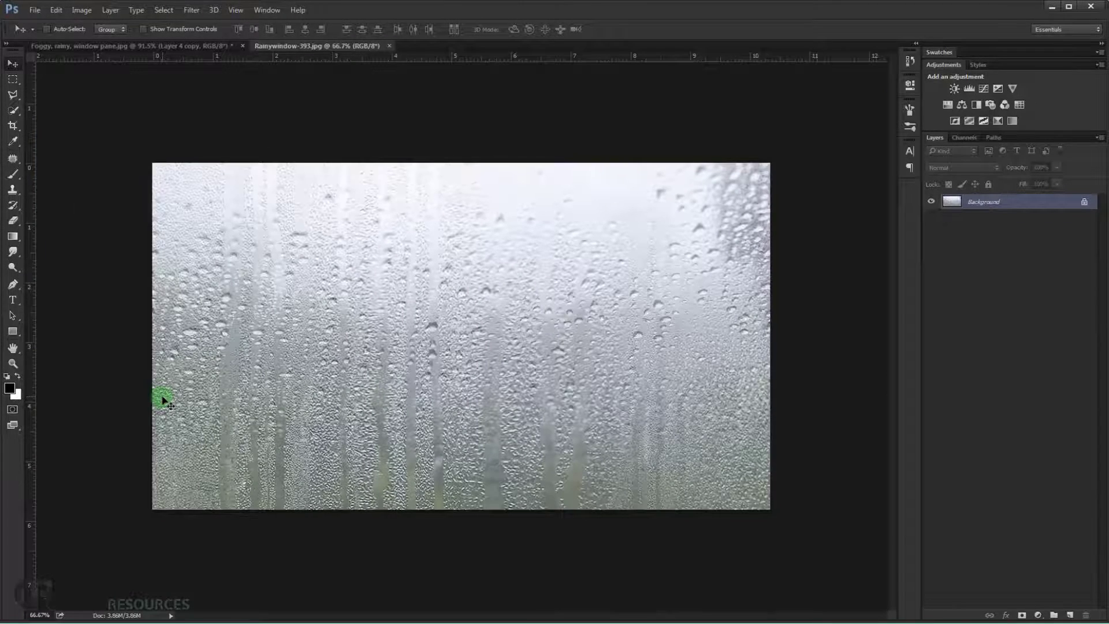
key(ctrl+0)
- Place urban-438393.jpg from the Rainy Window folder into the rainy window document
click(33, 621)
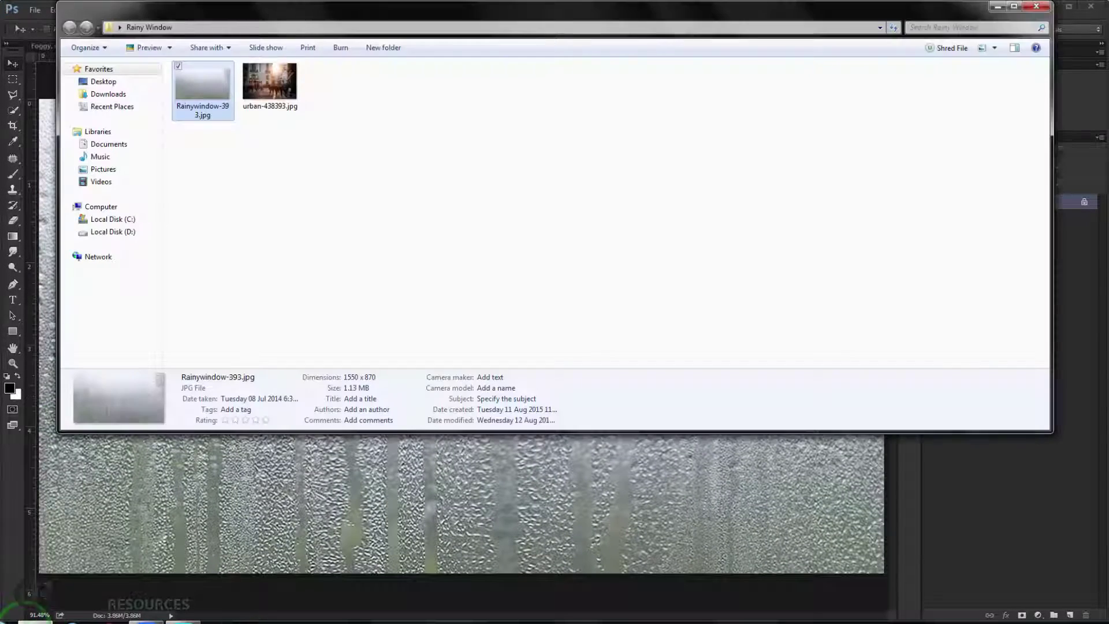
drag(300, 23, 324, 21)
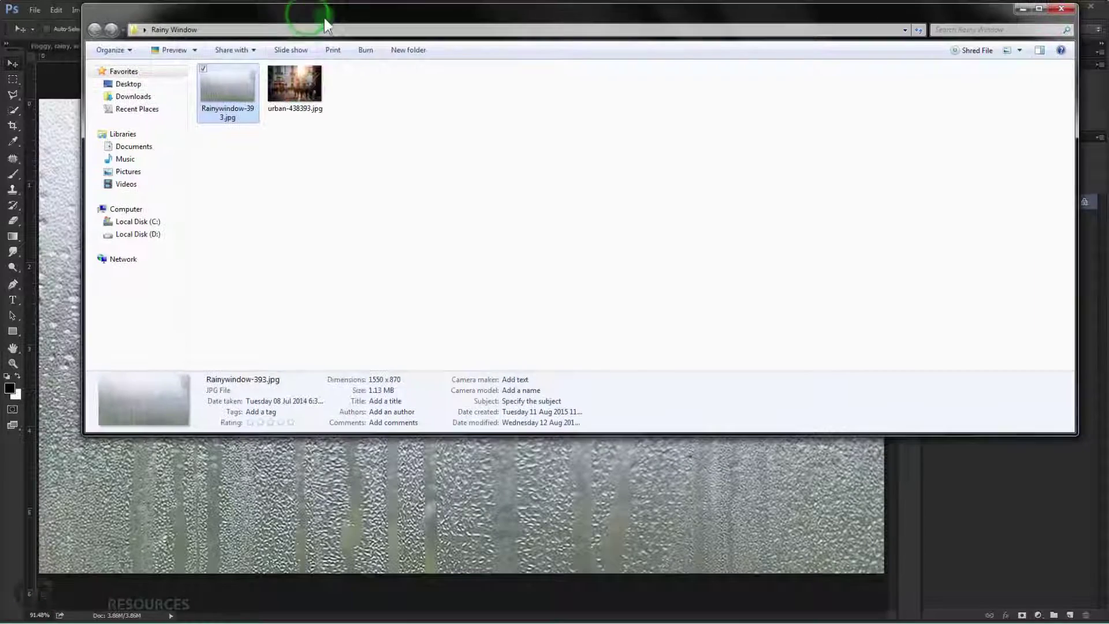
drag(300, 79, 76, 399)
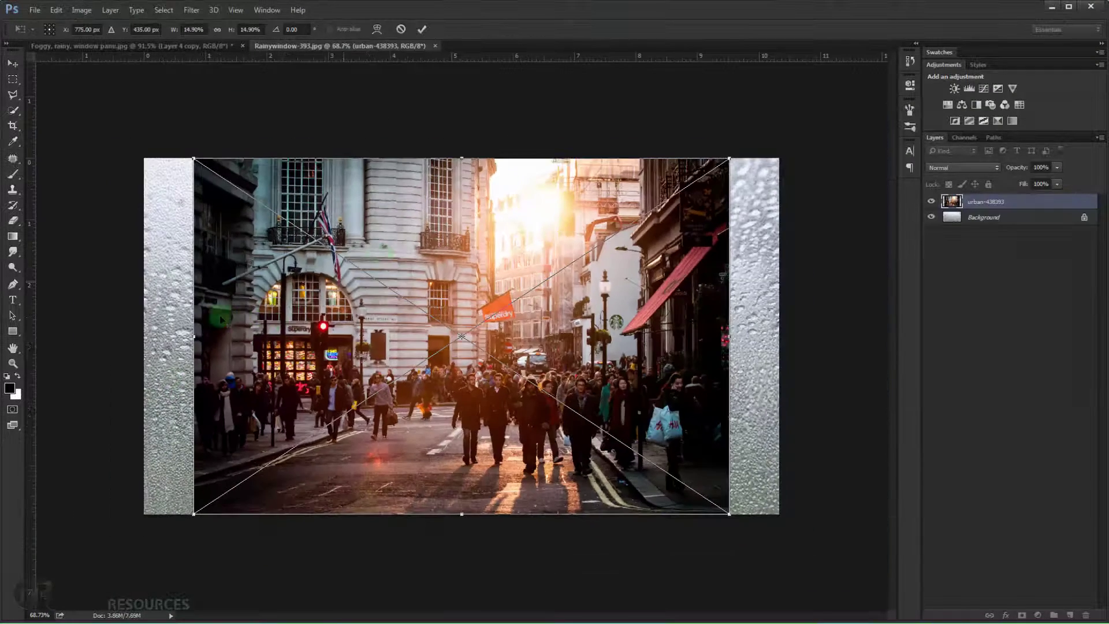
- Scale the placed street photo proportionally to about 18.23% and position it to cover the whole canvas
drag(343, 249, 293, 249)
drag(682, 514, 777, 583)
drag(643, 400, 641, 335)
drag(779, 514, 790, 520)
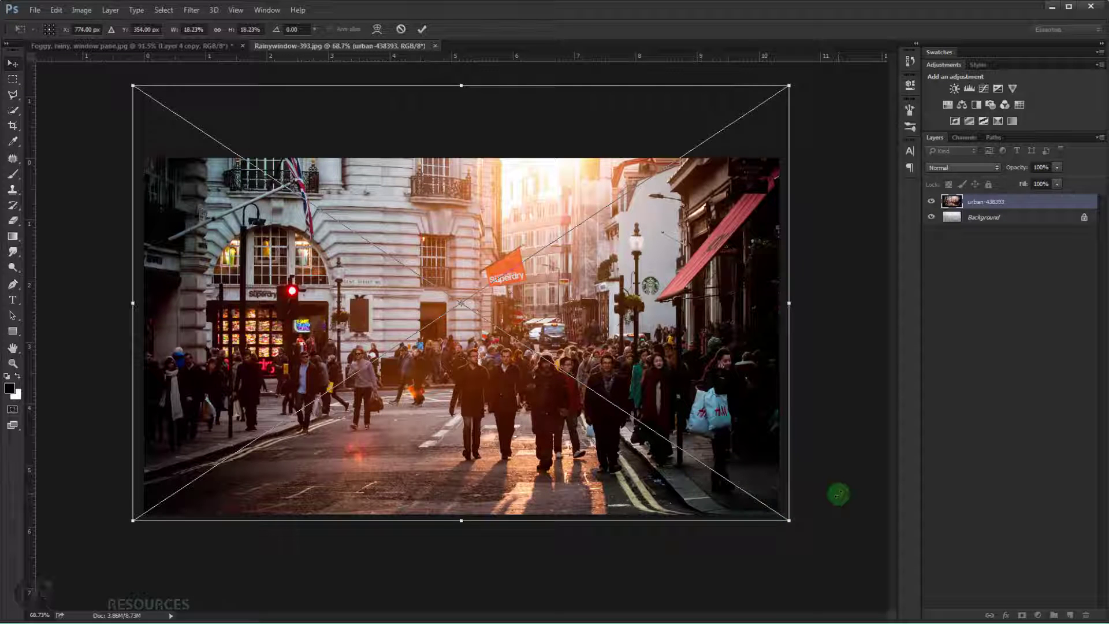
key(Return)
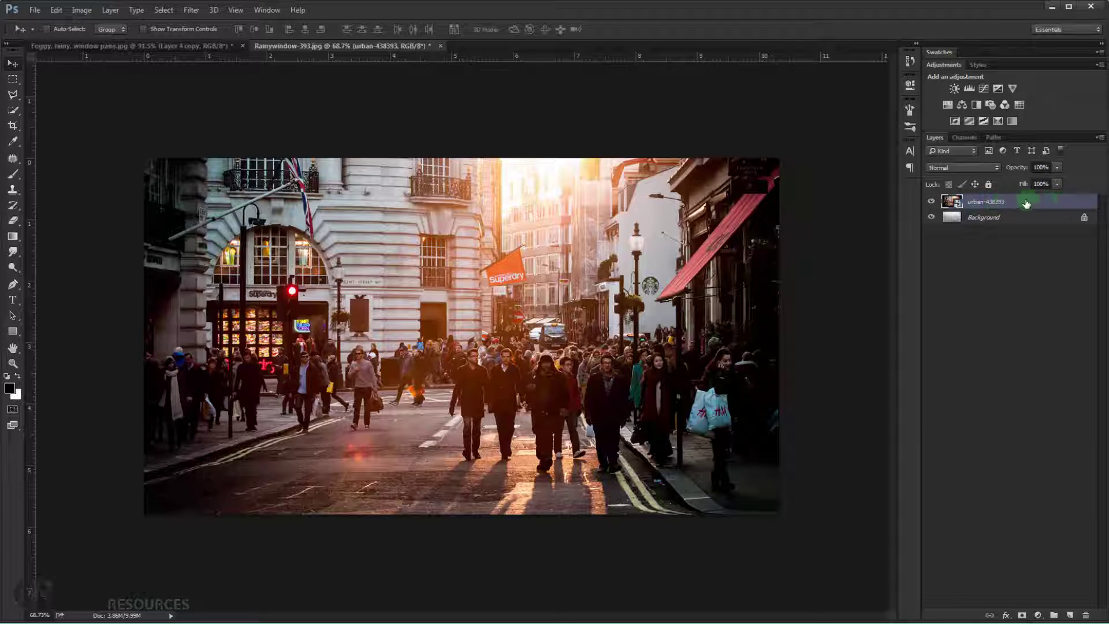
right_click(1042, 201)
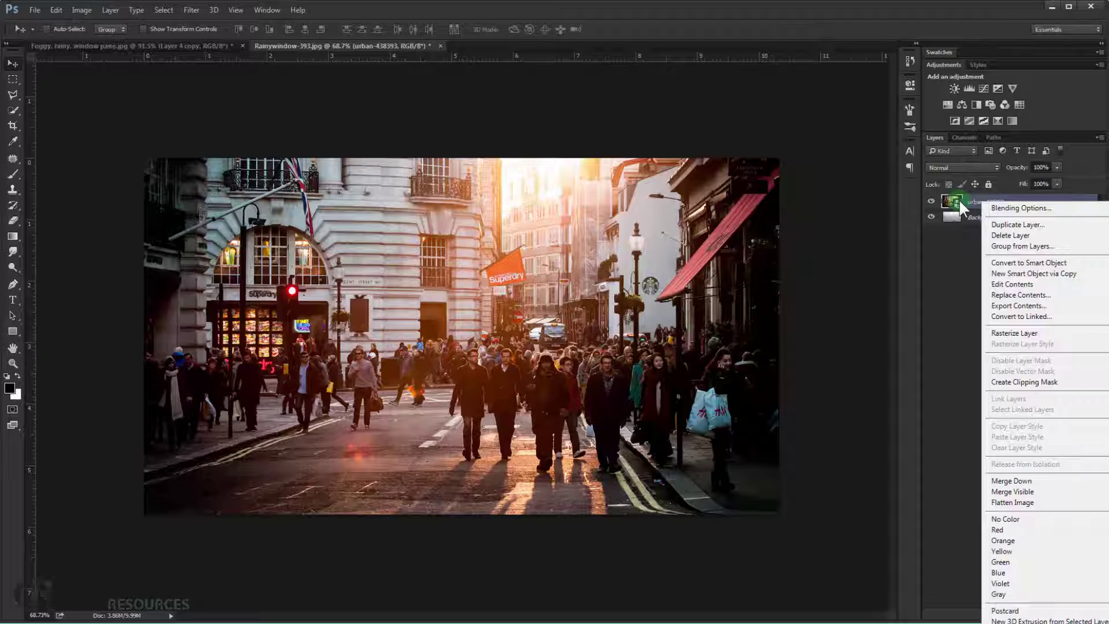
click(844, 28)
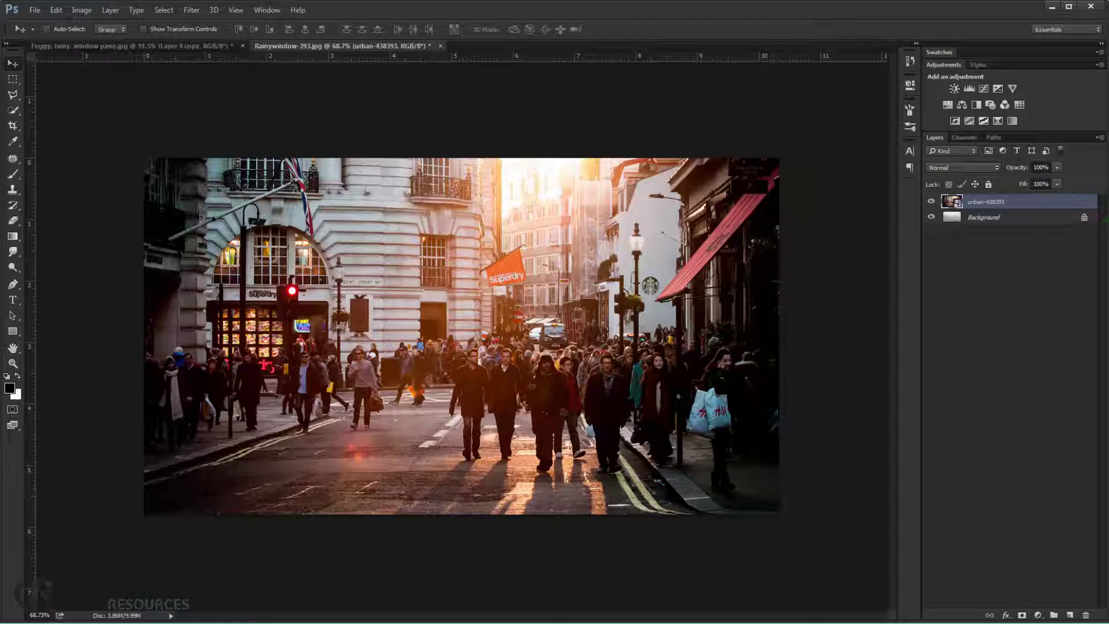
- Apply a Gaussian Blur with a radius of 10 pixels to the street photo layer
click(198, 10)
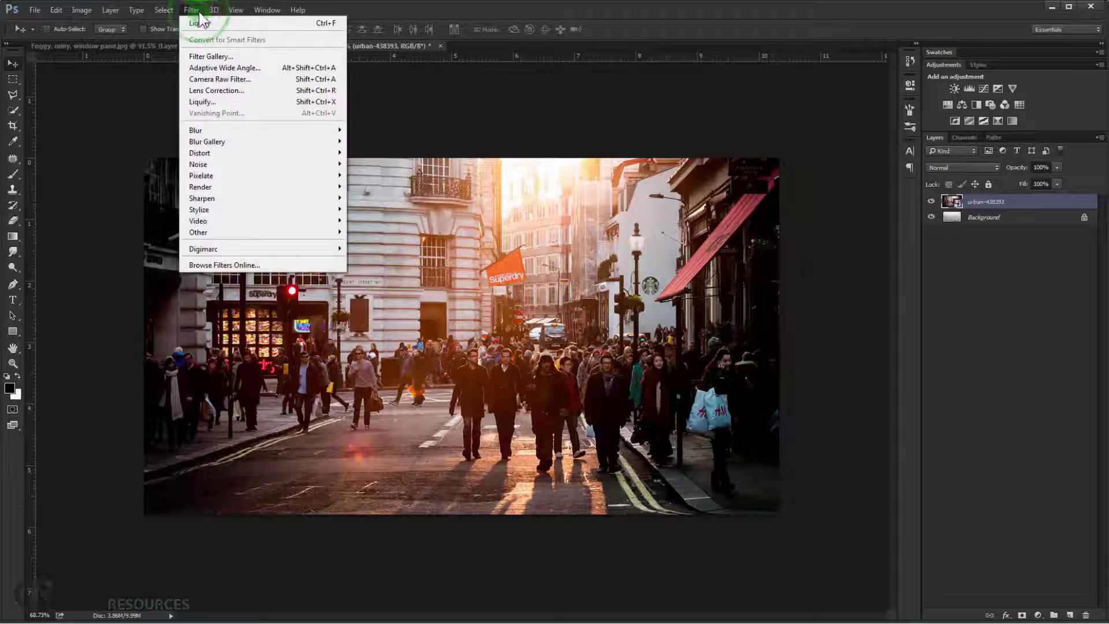
click(225, 130)
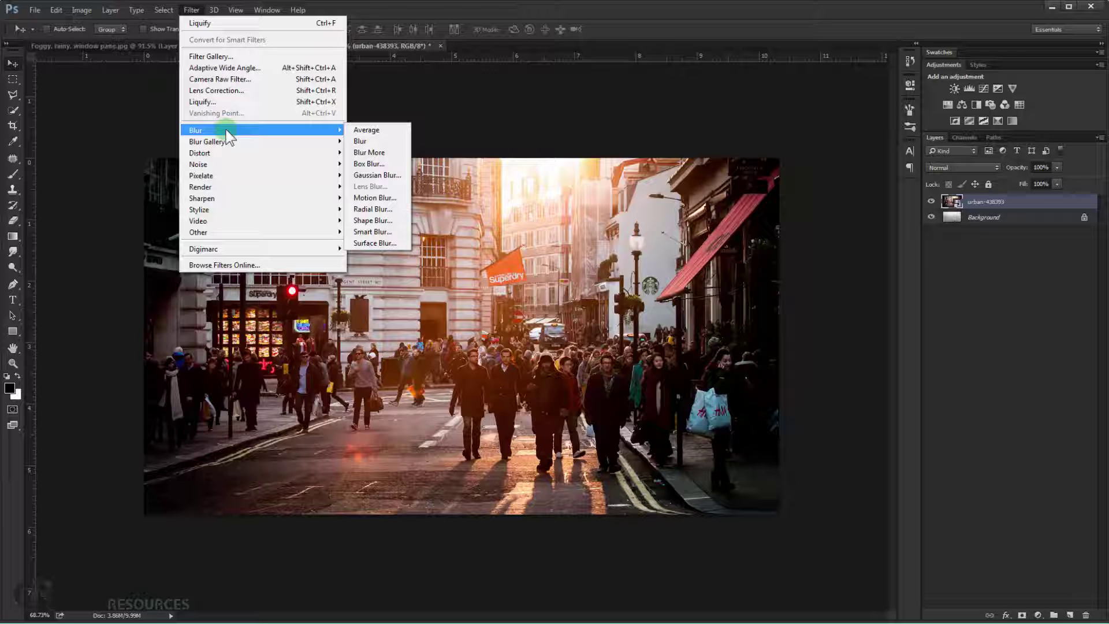
click(383, 175)
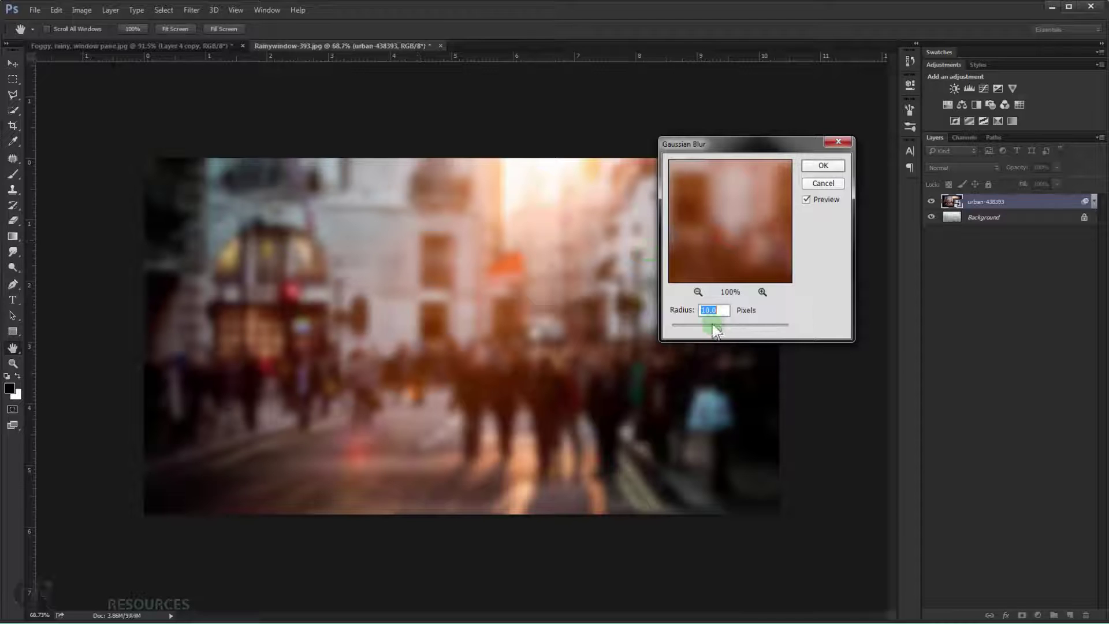
click(833, 165)
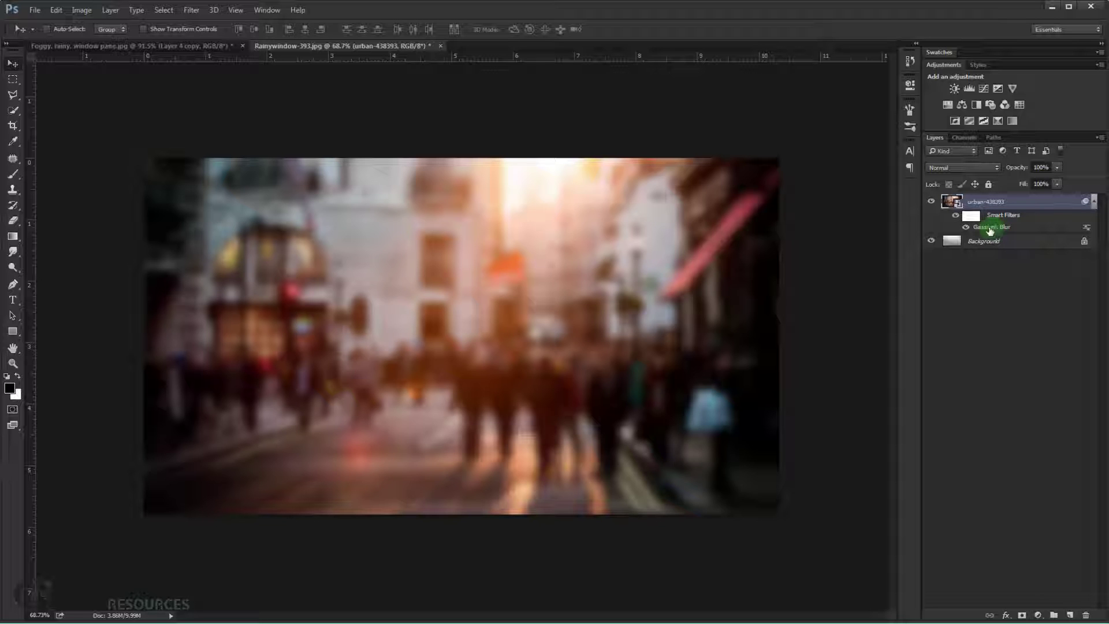
double_click(994, 227)
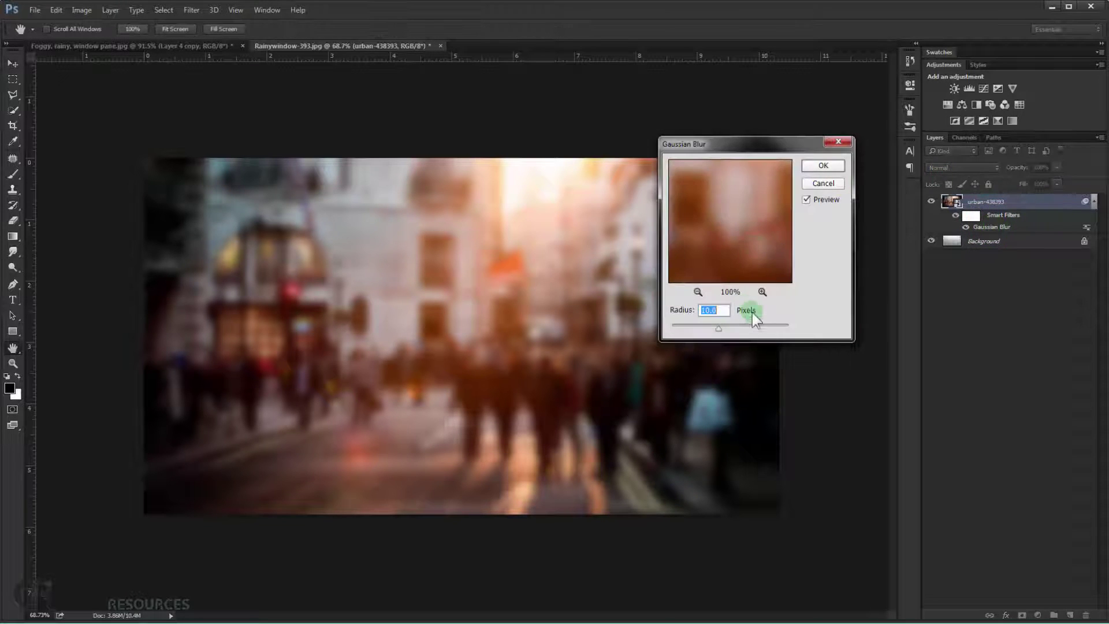
mouse_move(719, 330)
mouse_down()
mouse_move(735, 330)
mouse_move(710, 328)
mouse_move(735, 329)
mouse_move(717, 329)
mouse_up()
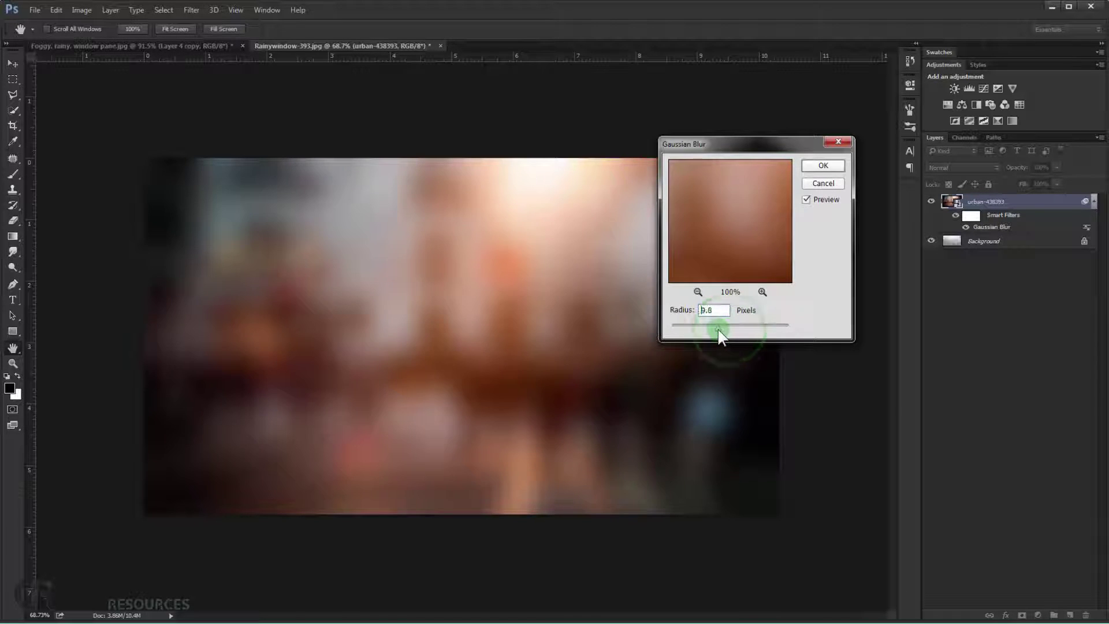
click(824, 183)
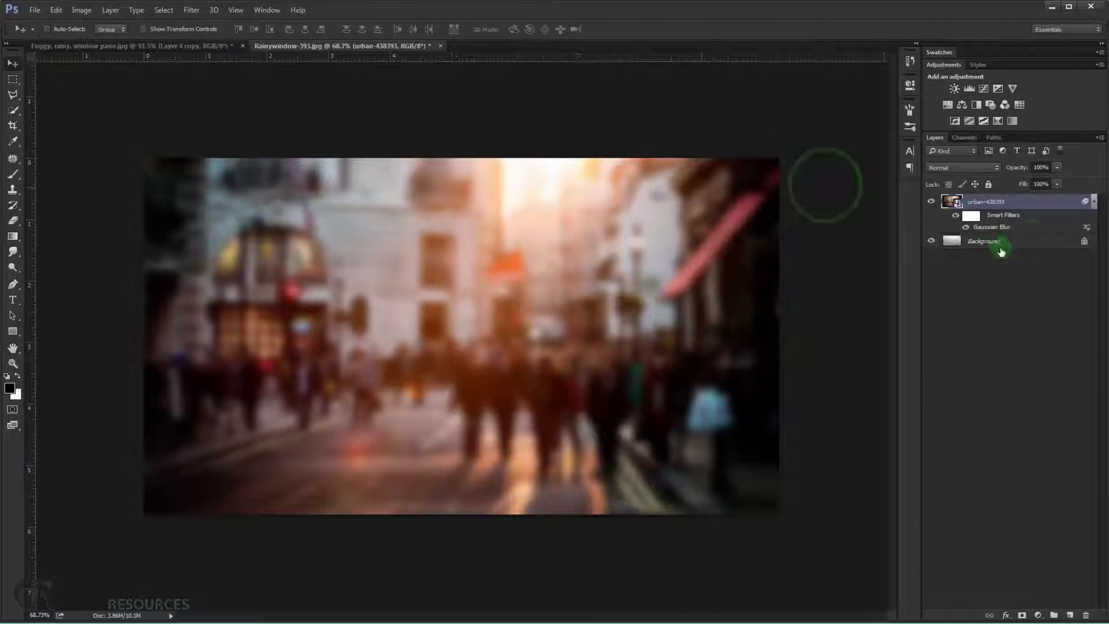
- Collapse the street layer's smart filters, set its blend mode to Overlay, and compare the image with the layer hidden and shown
click(1094, 203)
click(953, 167)
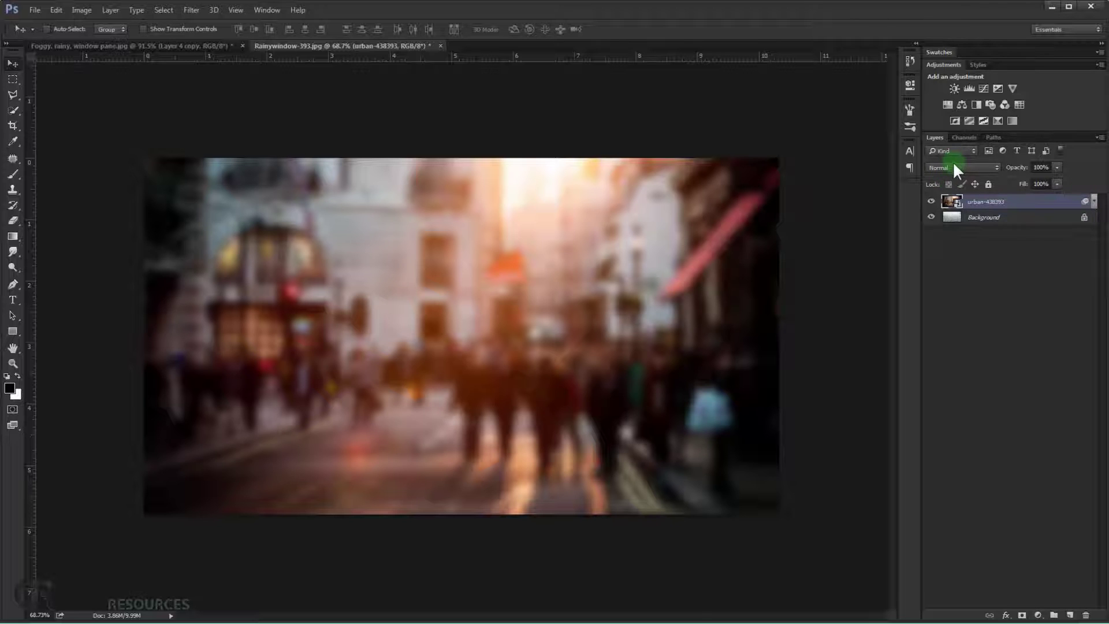
click(947, 285)
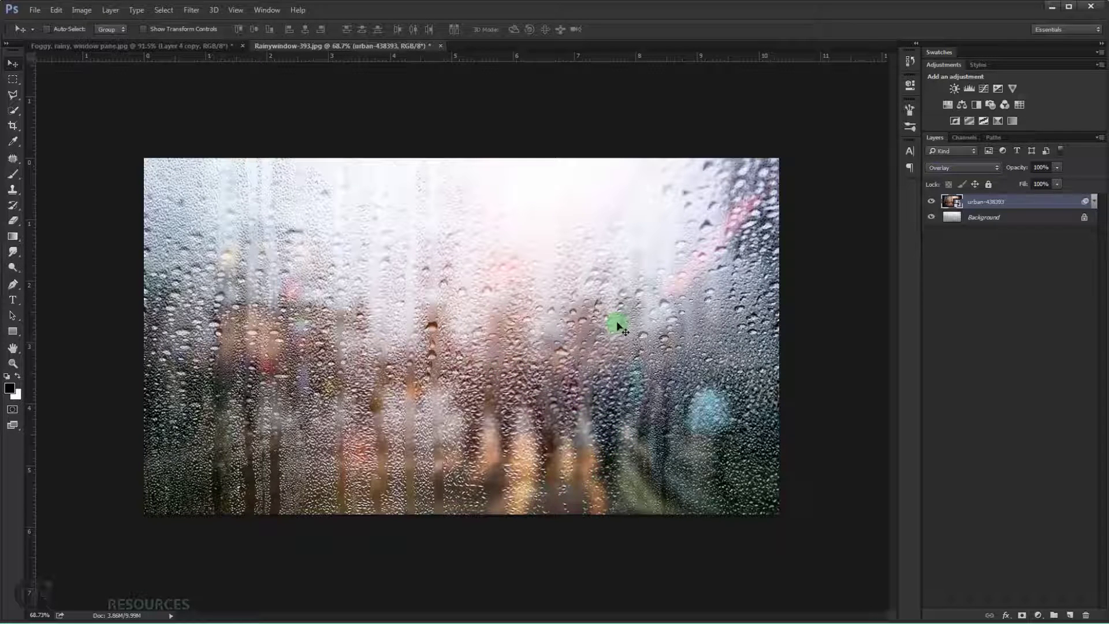
click(931, 201)
click(930, 201)
- Duplicate the street layer, set the copy's blend mode to Soft Light, and compare the image with the copy hidden and shown
key(ctrl+j)
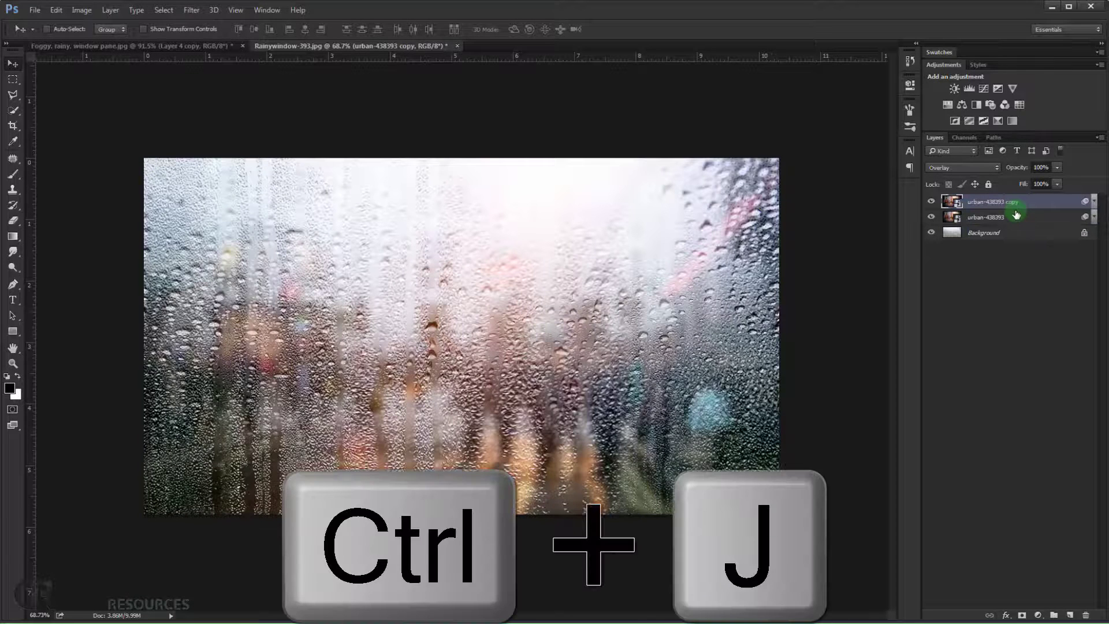
click(971, 167)
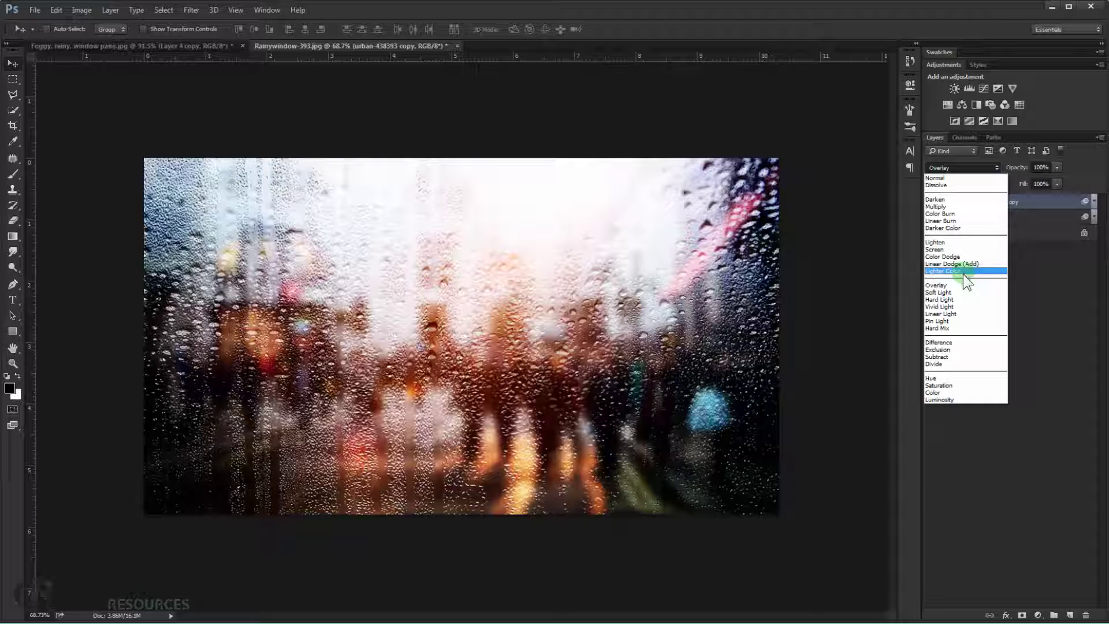
click(958, 292)
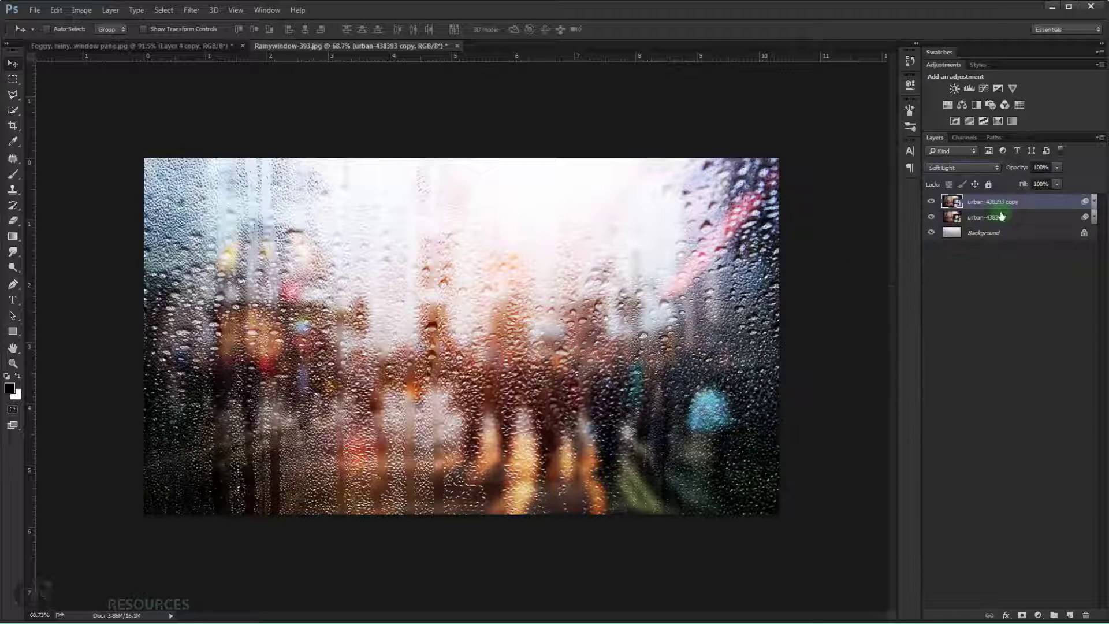
click(931, 201)
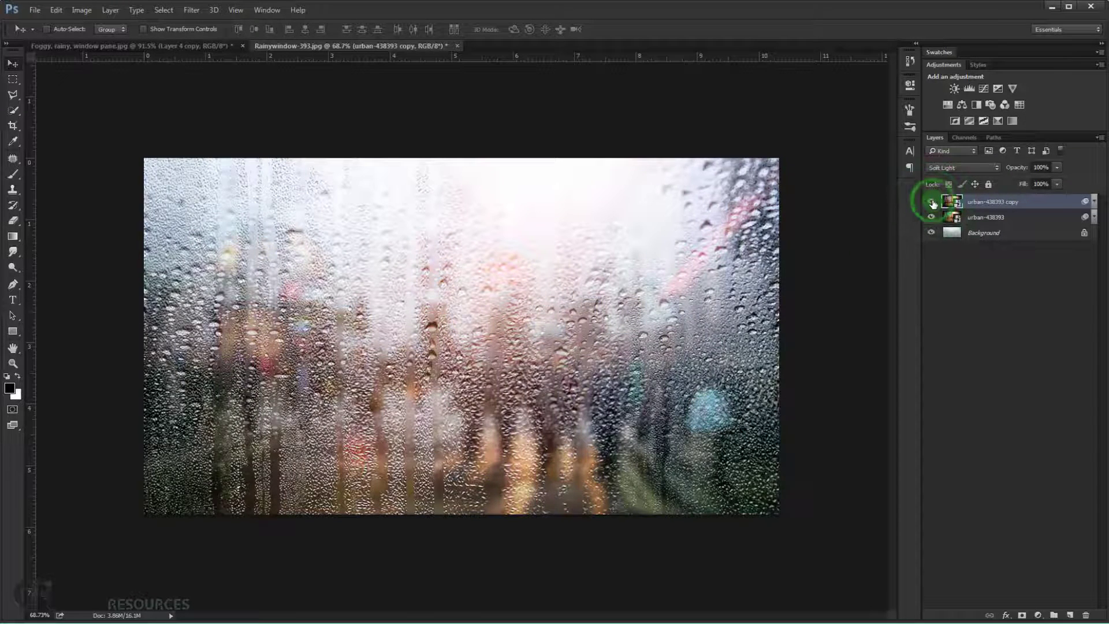
click(930, 201)
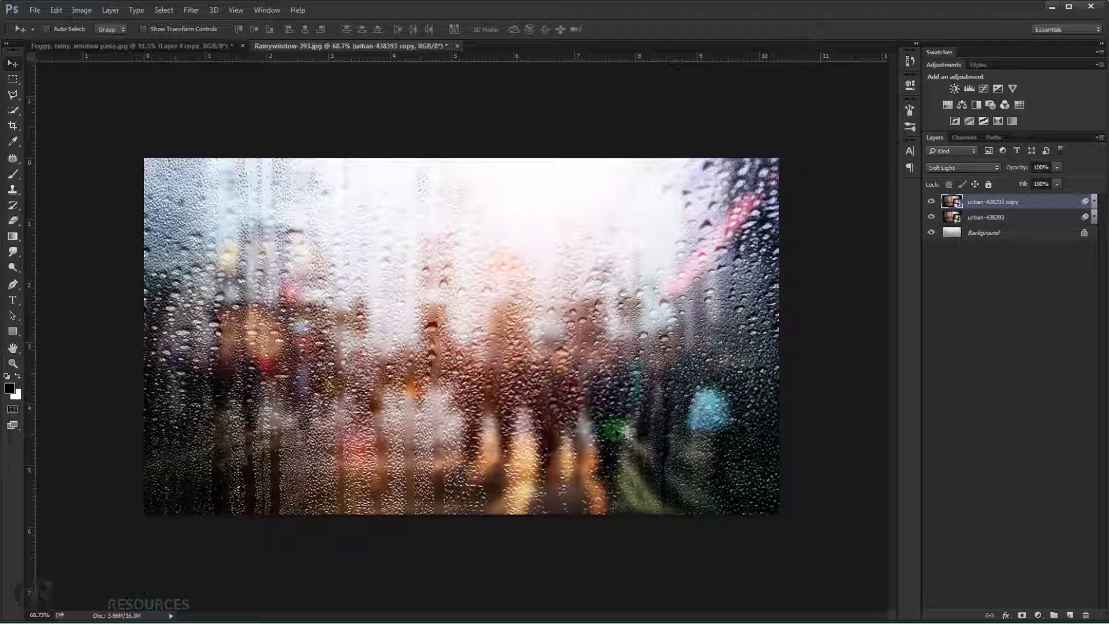
- Reduce the opacity of the duplicated street layer to 70%
drag(1022, 169, 1018, 170)
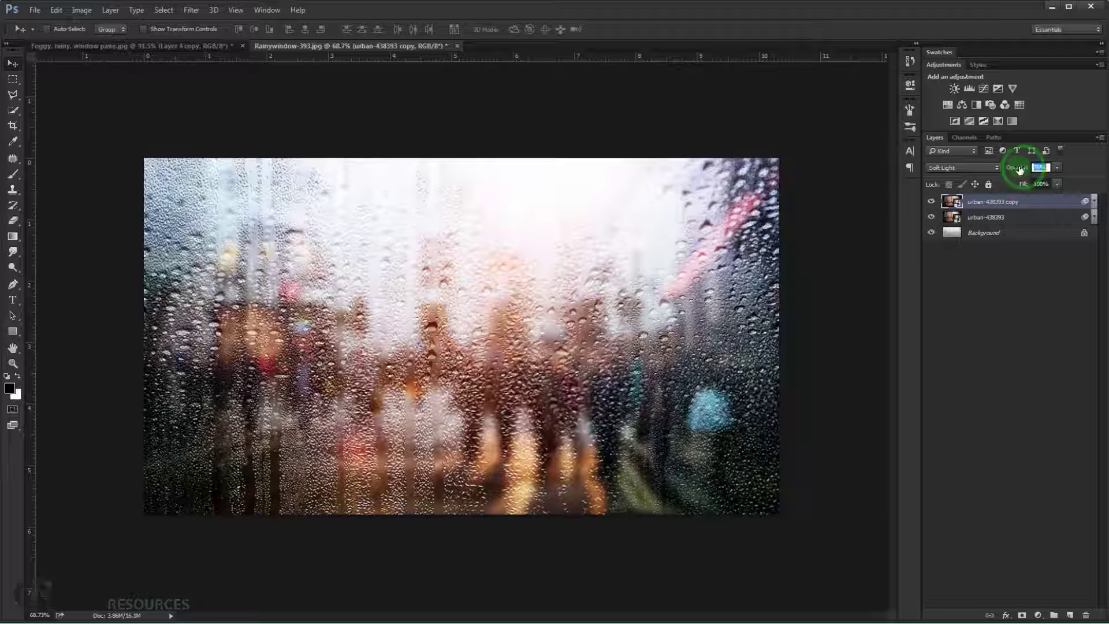
drag(1019, 169, 1050, 166)
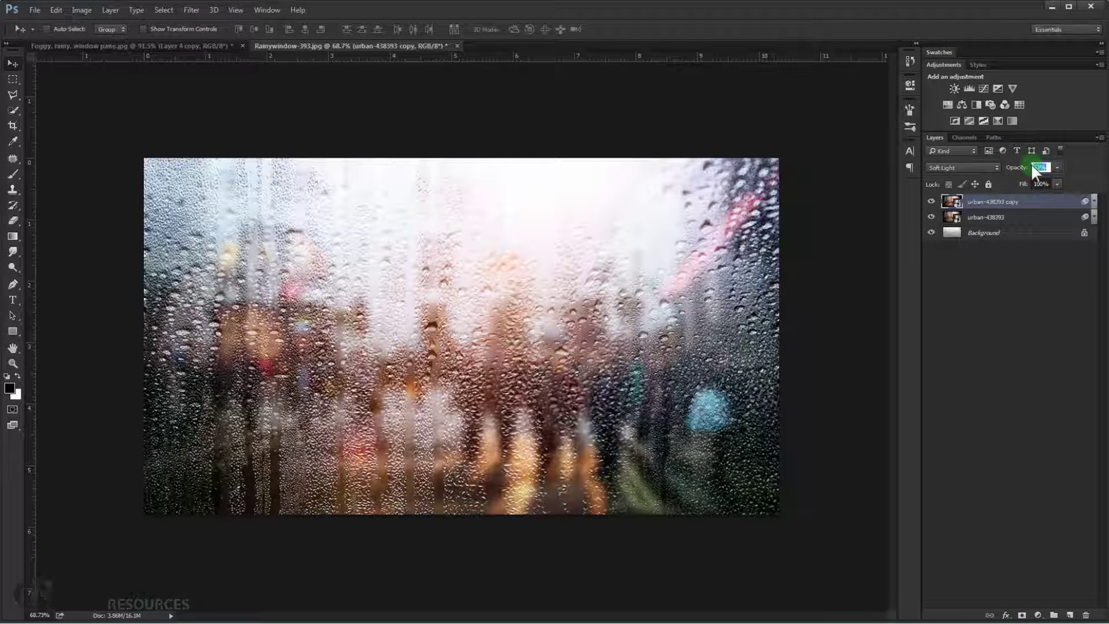
text(70)
key(ctrl+0)
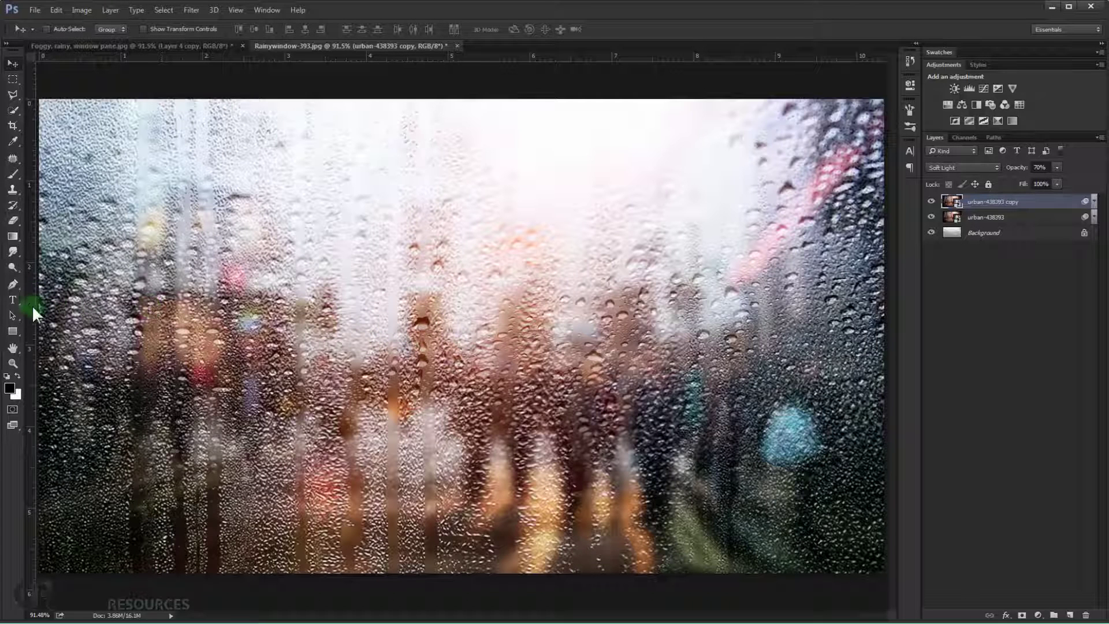
- Add the text "Miss you" over the rainy window in black Billy Medium at 229 pt
drag(15, 297, 58, 303)
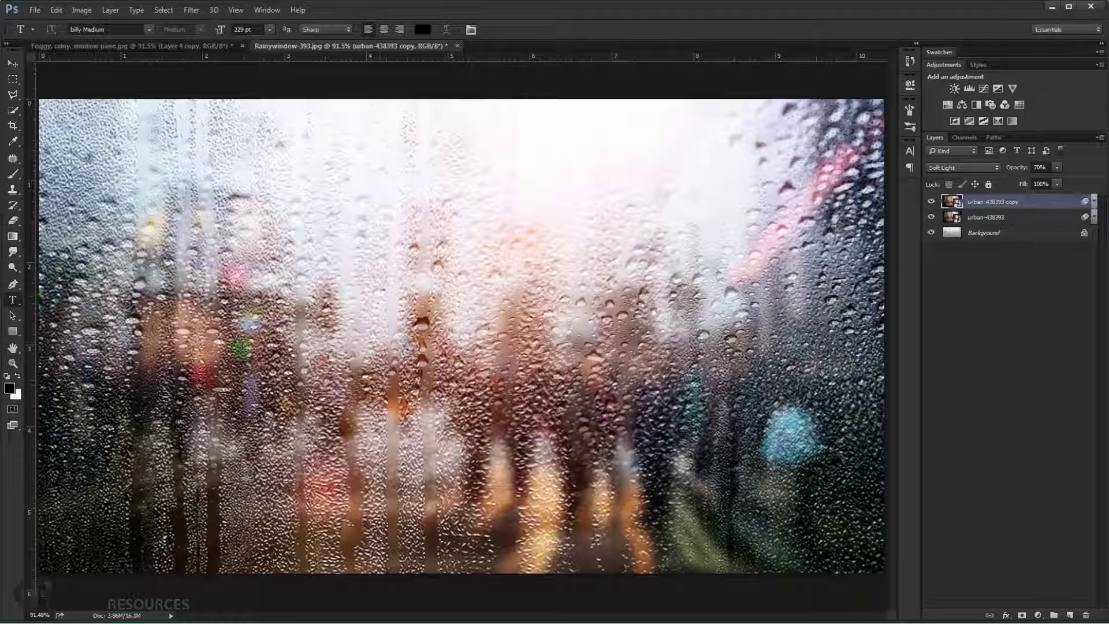
click(469, 354)
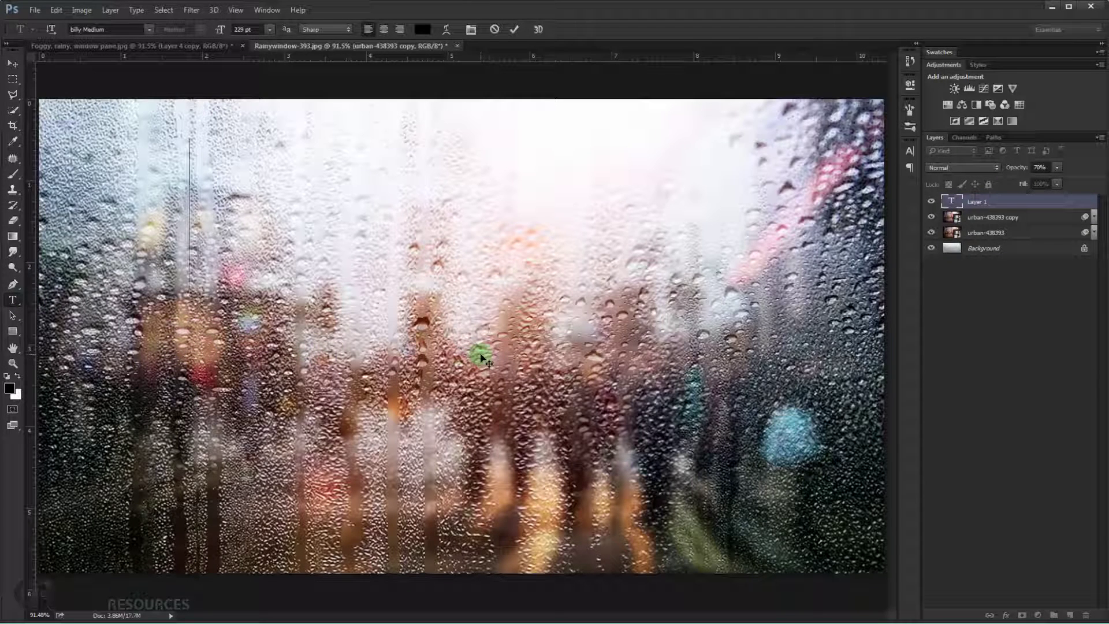
text(M)
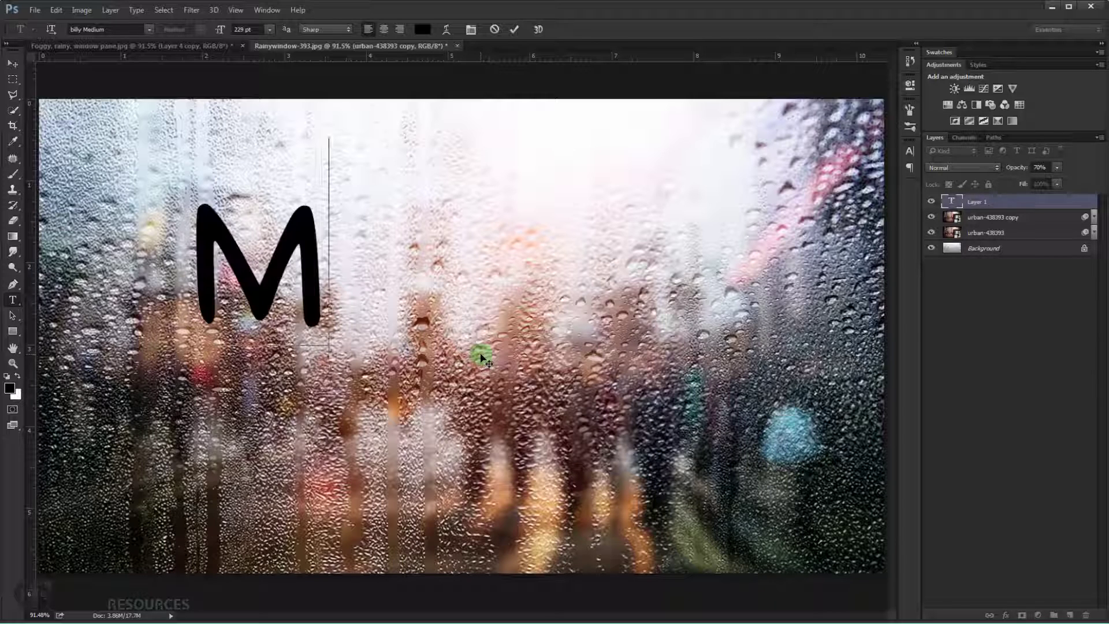
text(iss you)
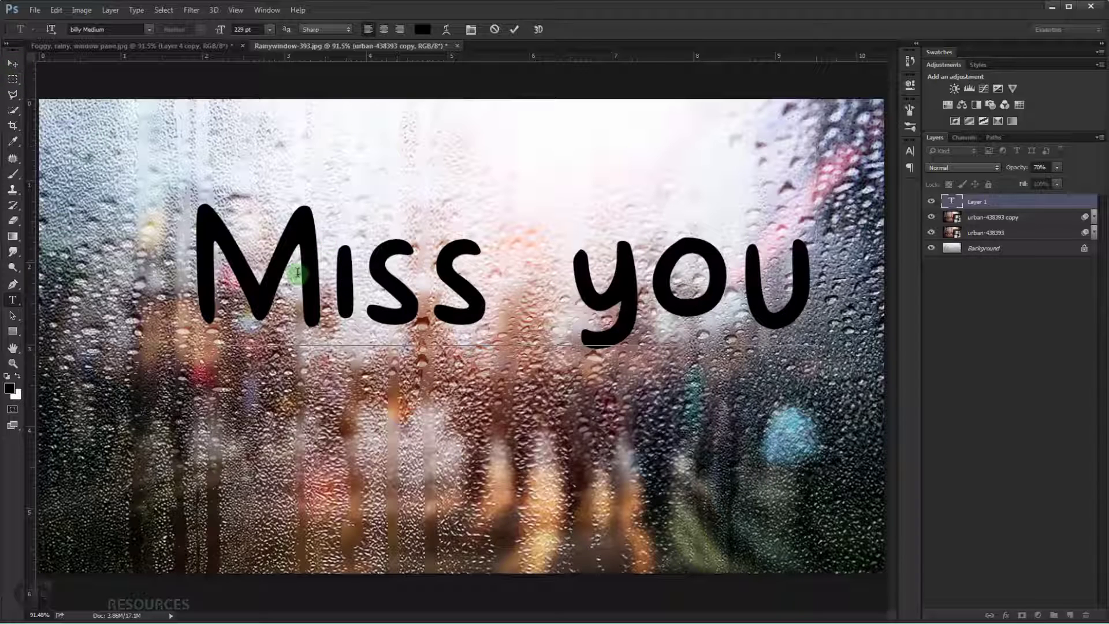
- Move the text lower and align it to the vertical and horizontal centers of the whole canvas
click(13, 63)
drag(302, 232, 255, 303)
key(ctrl+a)
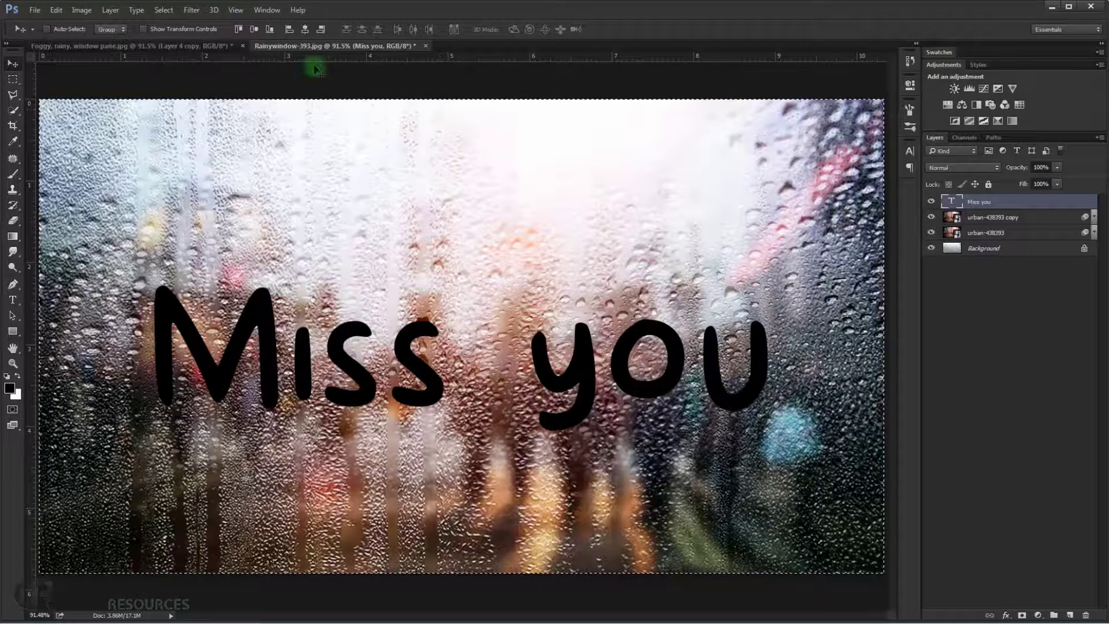
click(251, 29)
click(308, 26)
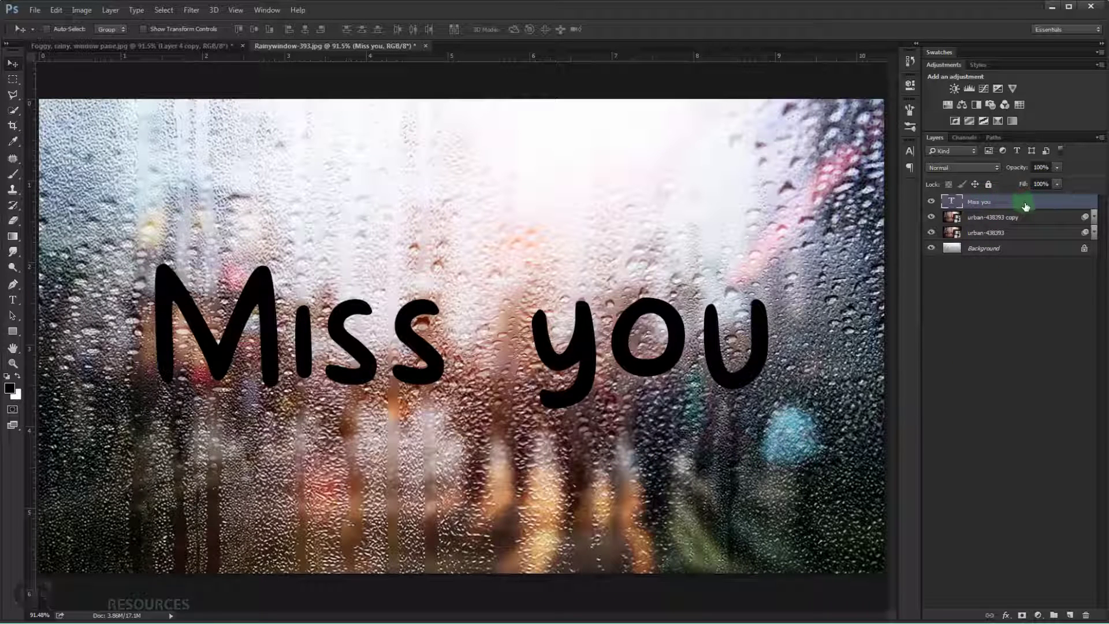
- Place the text layer directly above the Background, below both street layers, and convert it to a smart object
drag(1013, 204, 982, 238)
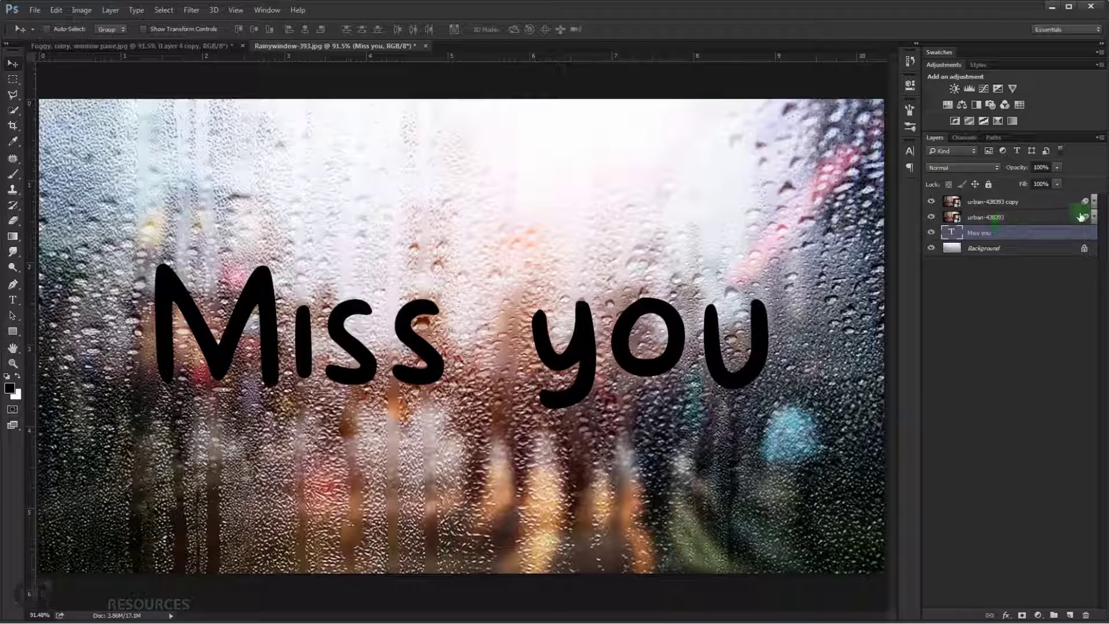
right_click(1042, 238)
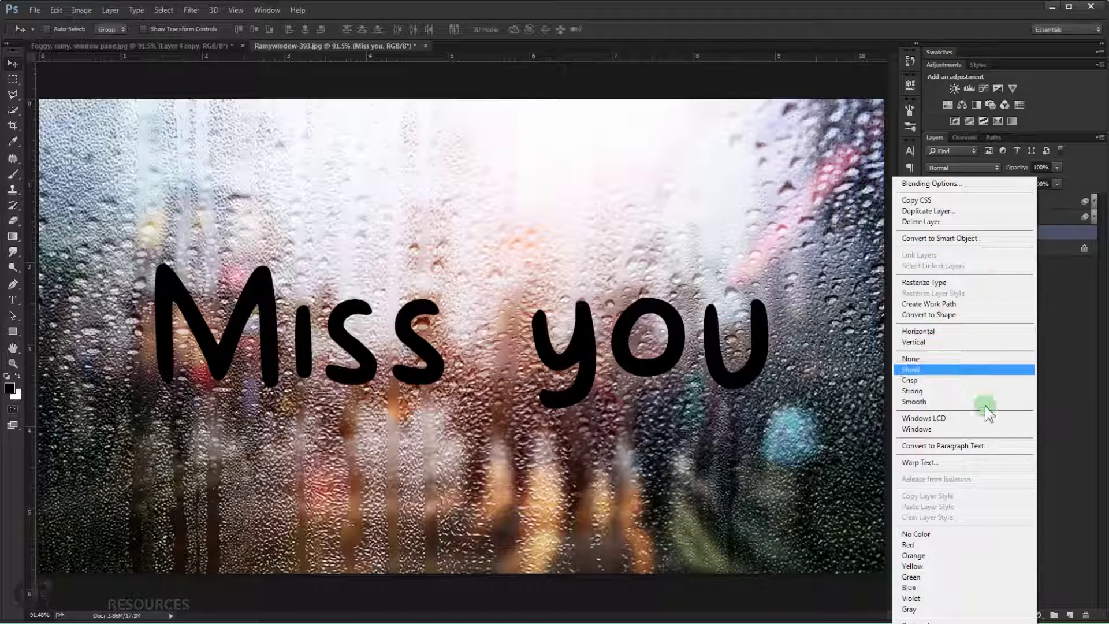
click(955, 239)
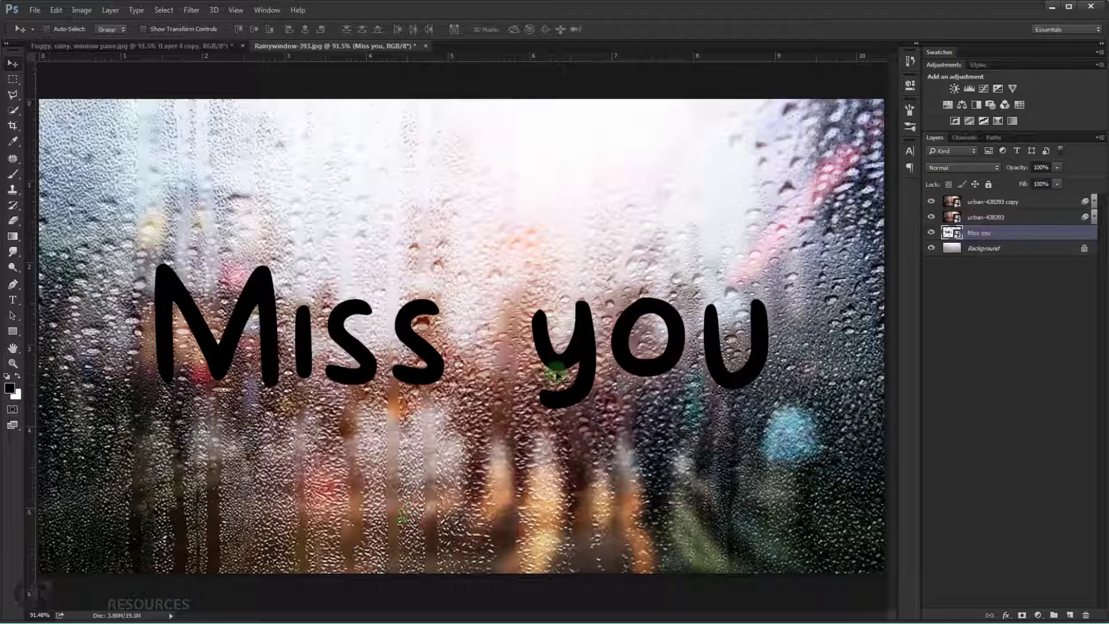
- Start Liquify on the text and warp the bottom of the "i" into a long drip with a brush size of 64
click(193, 10)
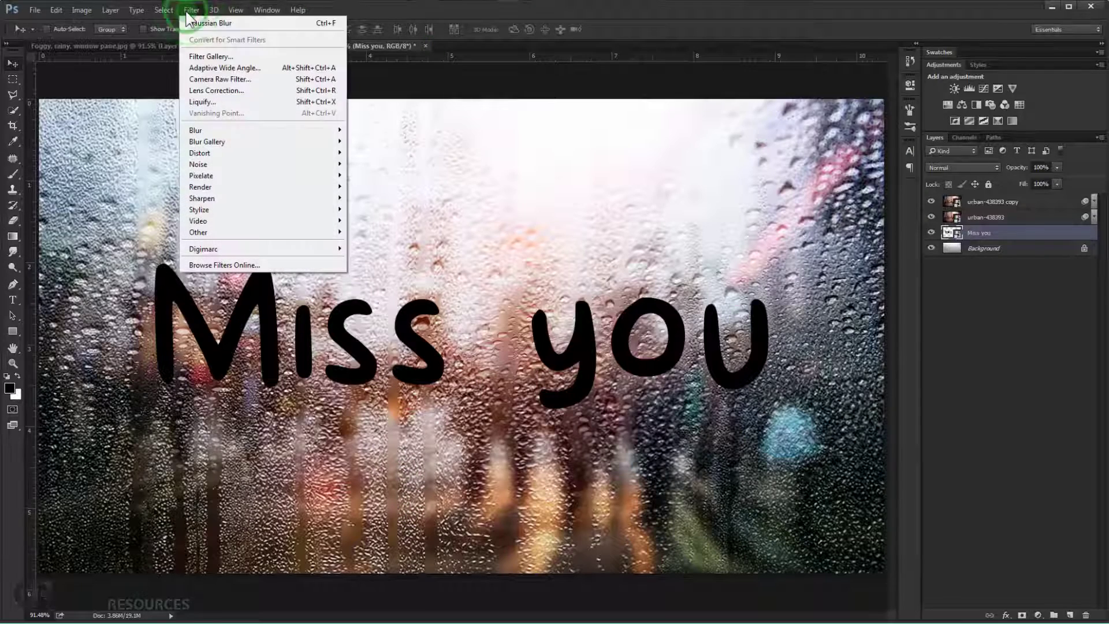
click(256, 101)
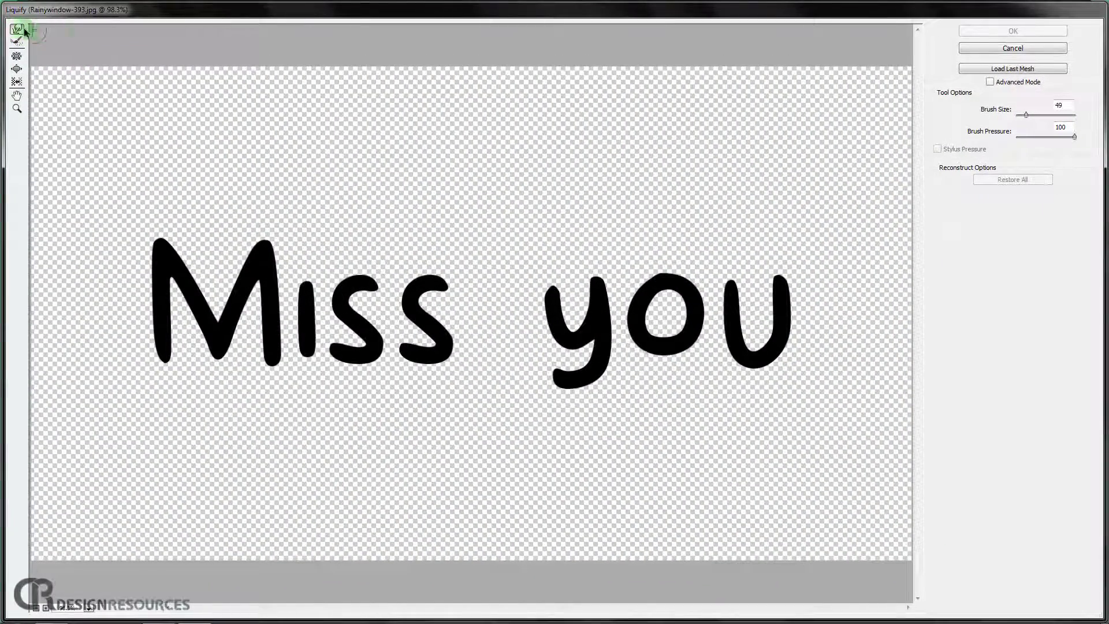
drag(1027, 117, 1029, 117)
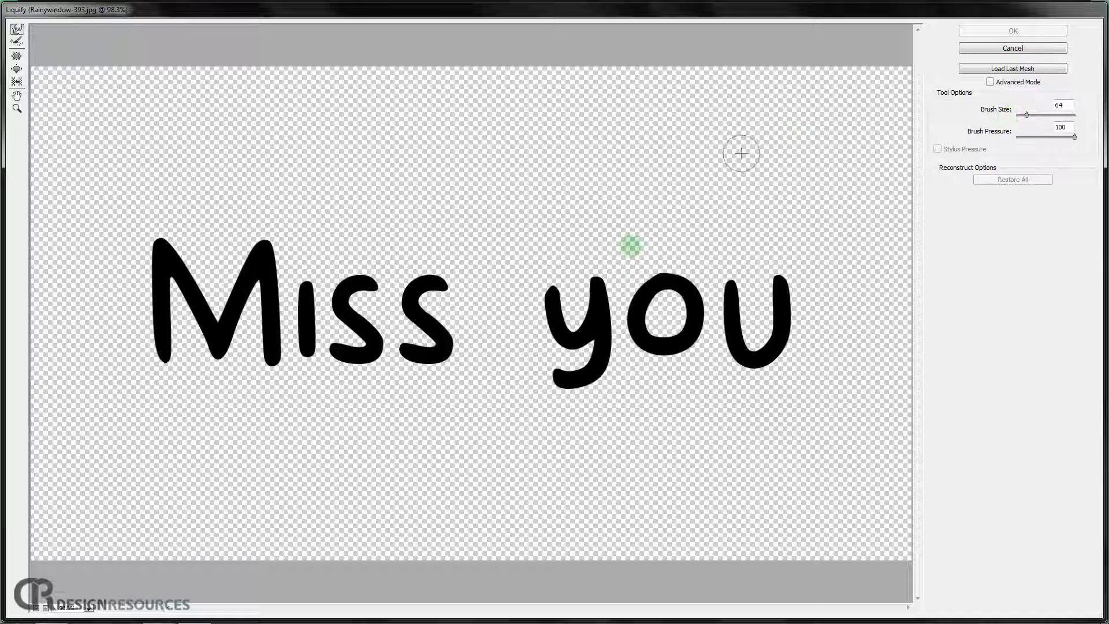
mouse_move(618, 279)
mouse_down()
mouse_move(615, 310)
mouse_move(618, 291)
mouse_move(606, 310)
mouse_move(585, 311)
mouse_move(598, 256)
mouse_move(583, 299)
mouse_up()
click(1071, 148)
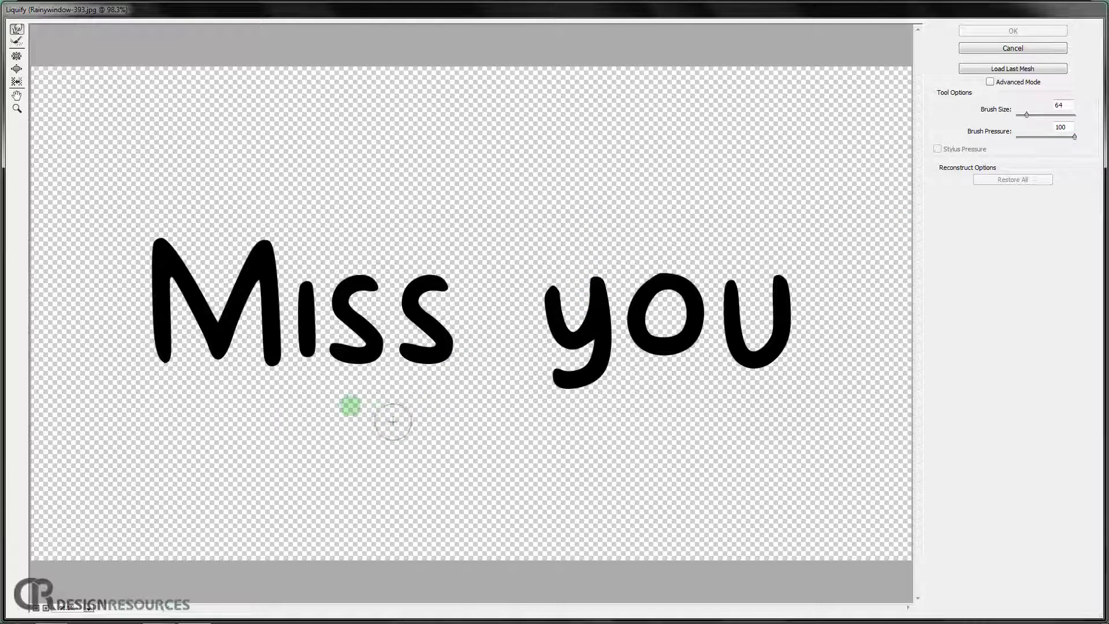
scroll(246, 395, up, 1)
mouse_move(232, 372)
mouse_down()
mouse_move(290, 366)
mouse_move(309, 341)
mouse_move(309, 414)
mouse_up()
drag(324, 354, 310, 475)
scroll(288, 375, up, 2)
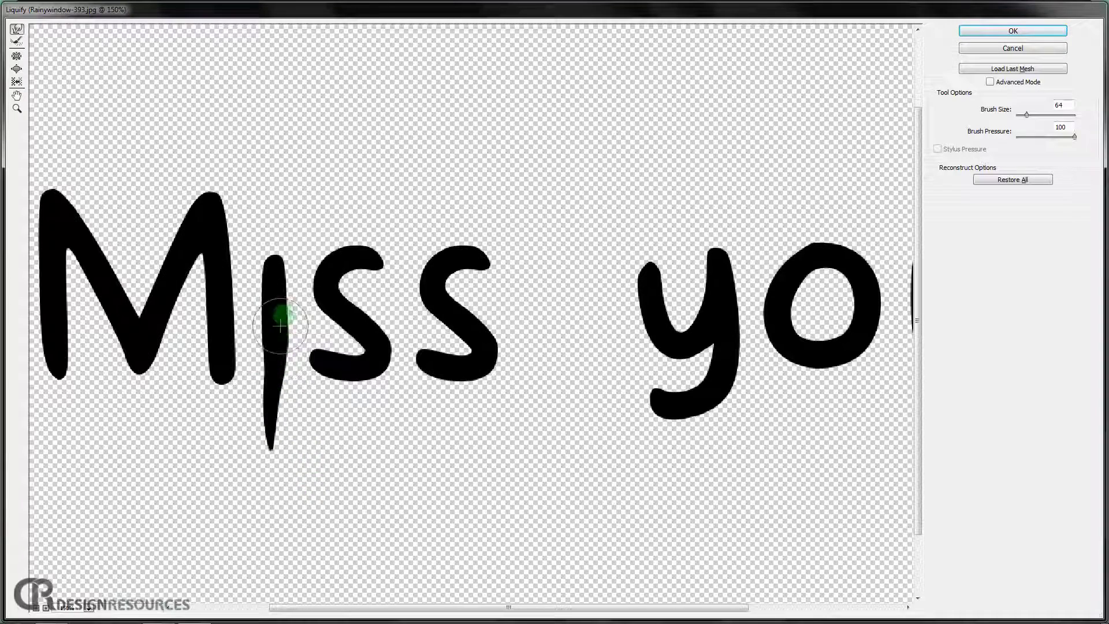
- Warp drips from the middle point and right leg of the "M" and from the tails of the first "s" and the "y"
mouse_move(288, 291)
mouse_down()
mouse_move(281, 242)
mouse_move(262, 304)
mouse_move(273, 322)
mouse_move(258, 297)
mouse_move(269, 415)
mouse_move(275, 375)
mouse_move(233, 364)
mouse_move(228, 350)
mouse_move(226, 445)
mouse_move(211, 422)
mouse_move(234, 412)
mouse_move(222, 445)
mouse_up()
mouse_move(149, 373)
mouse_down()
mouse_move(202, 363)
mouse_move(182, 444)
mouse_up()
mouse_move(170, 396)
mouse_down()
mouse_move(174, 361)
mouse_move(177, 417)
mouse_move(202, 387)
mouse_move(197, 403)
mouse_move(224, 384)
mouse_up()
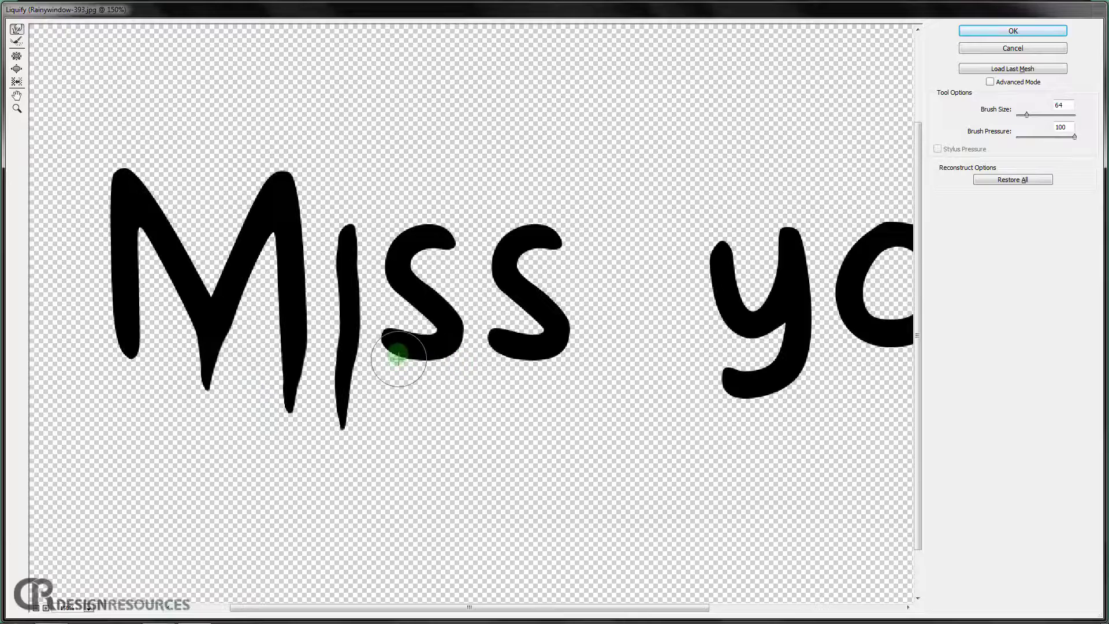
mouse_move(390, 332)
mouse_down()
mouse_move(388, 317)
mouse_move(386, 431)
mouse_move(384, 364)
mouse_move(371, 366)
mouse_move(381, 451)
mouse_move(495, 377)
mouse_move(488, 335)
mouse_move(481, 341)
mouse_move(513, 370)
mouse_move(515, 393)
mouse_move(520, 359)
mouse_move(520, 423)
mouse_move(548, 379)
mouse_move(529, 440)
mouse_move(513, 389)
mouse_move(519, 441)
mouse_move(614, 294)
mouse_move(583, 310)
mouse_up()
mouse_move(710, 386)
mouse_down()
mouse_move(598, 304)
mouse_move(609, 407)
mouse_move(635, 348)
mouse_move(619, 307)
mouse_move(589, 326)
mouse_move(574, 397)
mouse_move(550, 355)
mouse_up()
- Try a drip under the second "s", and restore the letter's shape with the Reconstruct tool at brush size 155
mouse_move(417, 319)
mouse_down()
mouse_move(450, 314)
mouse_move(452, 389)
mouse_up()
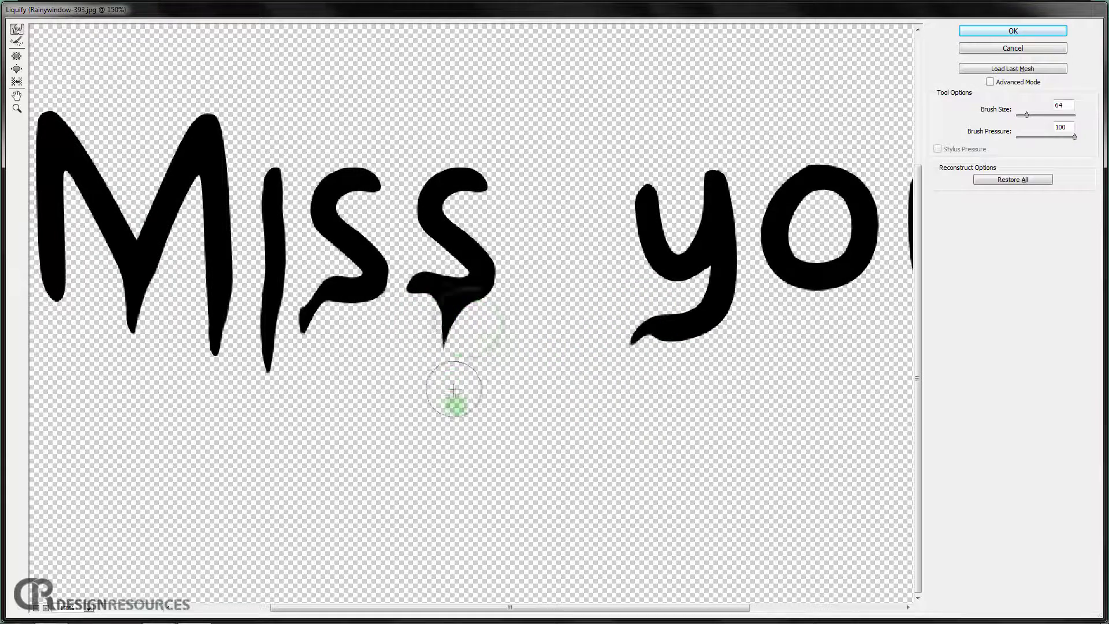
click(17, 42)
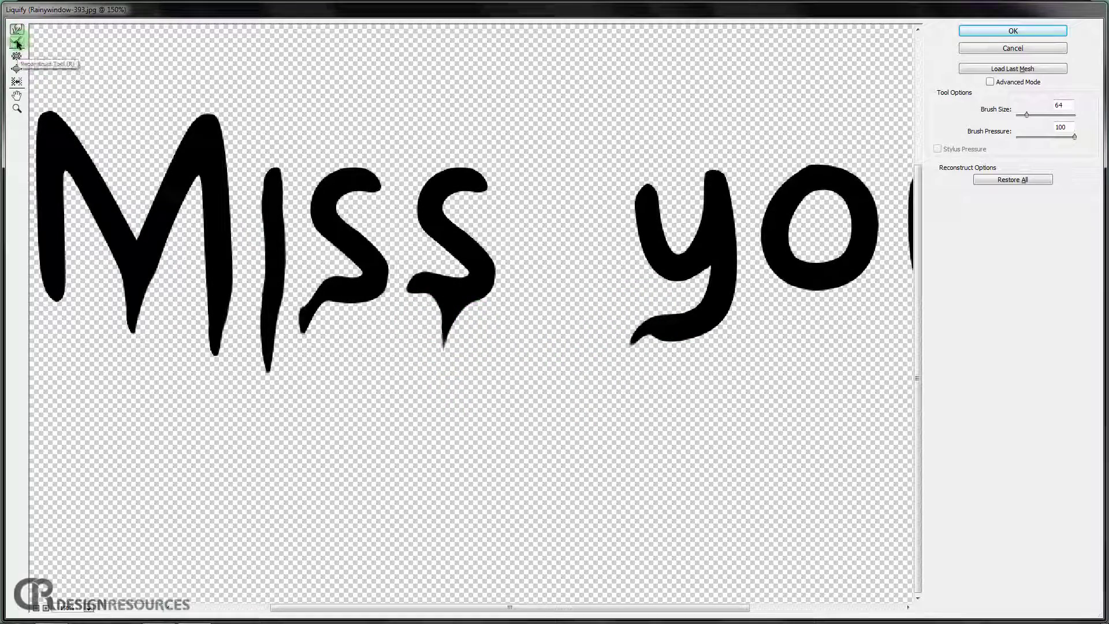
click(15, 45)
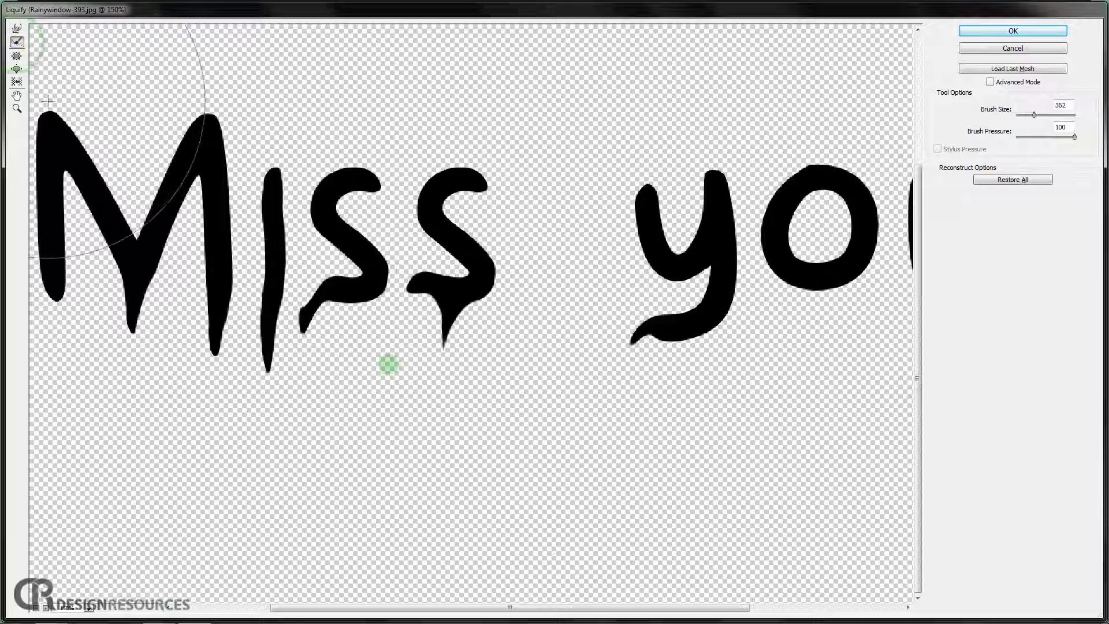
drag(492, 414, 372, 393)
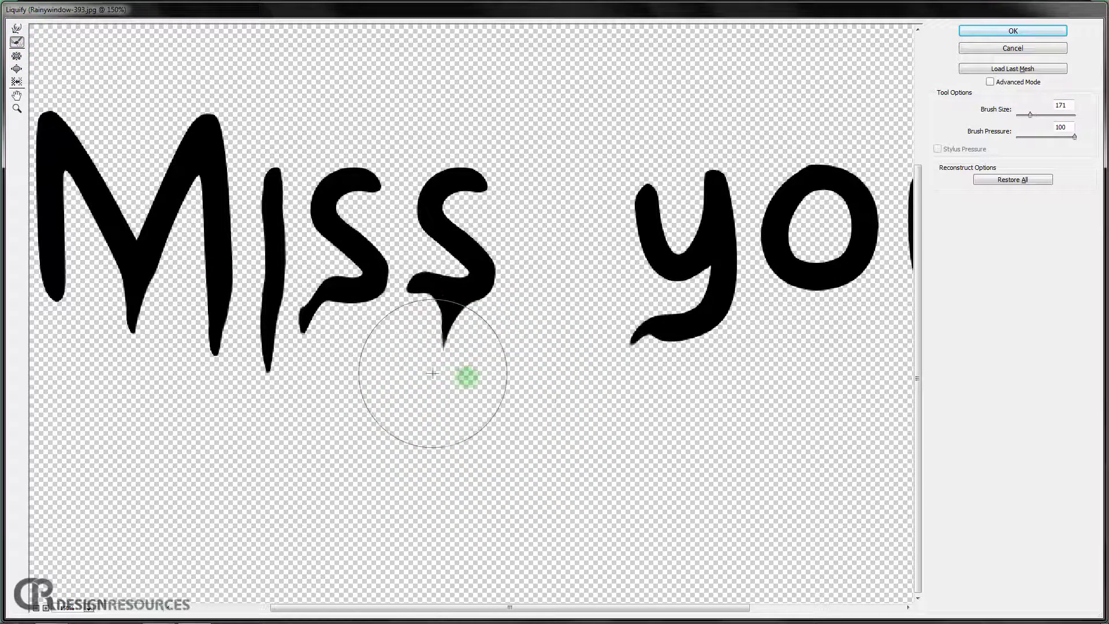
mouse_move(473, 365)
mouse_down()
mouse_move(478, 324)
mouse_move(458, 308)
mouse_move(460, 299)
mouse_move(470, 322)
mouse_move(471, 299)
mouse_move(450, 291)
mouse_up()
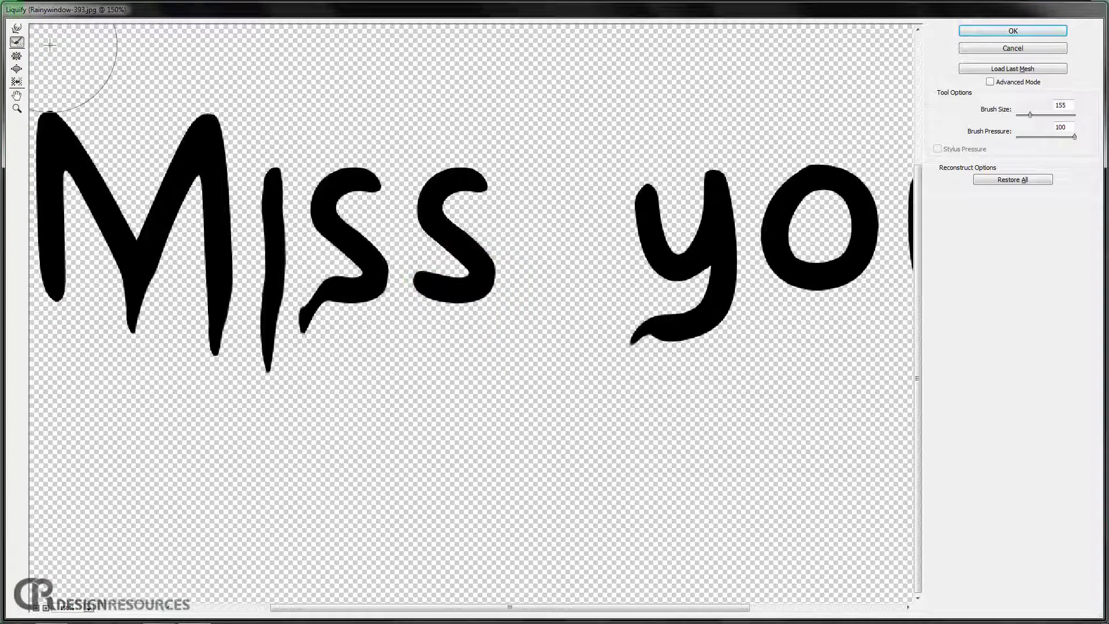
- Warp drips from the tail of the second "s" and the bottom of the "u" at brush size 65 and pressure 50, and apply Liquify
click(18, 29)
drag(396, 238, 394, 242)
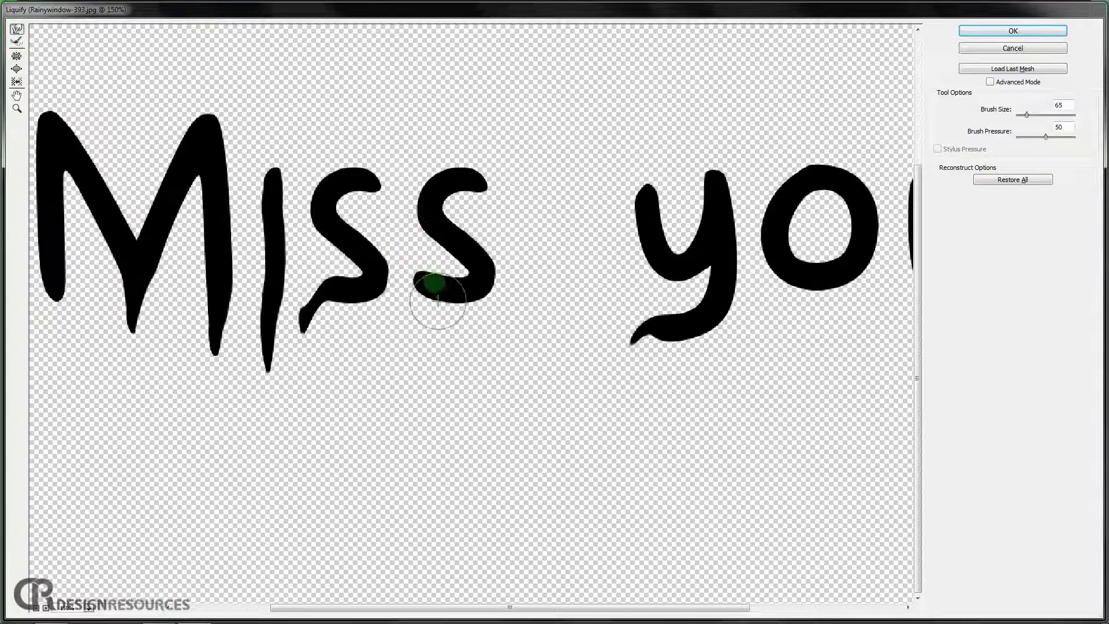
mouse_move(438, 300)
mouse_down()
mouse_move(417, 277)
mouse_move(415, 317)
mouse_move(418, 270)
mouse_move(418, 347)
mouse_move(438, 341)
mouse_move(424, 309)
mouse_move(406, 305)
mouse_move(412, 405)
mouse_up()
mouse_move(434, 323)
mouse_down()
mouse_move(421, 369)
mouse_move(425, 423)
mouse_up()
drag(785, 310, 555, 226)
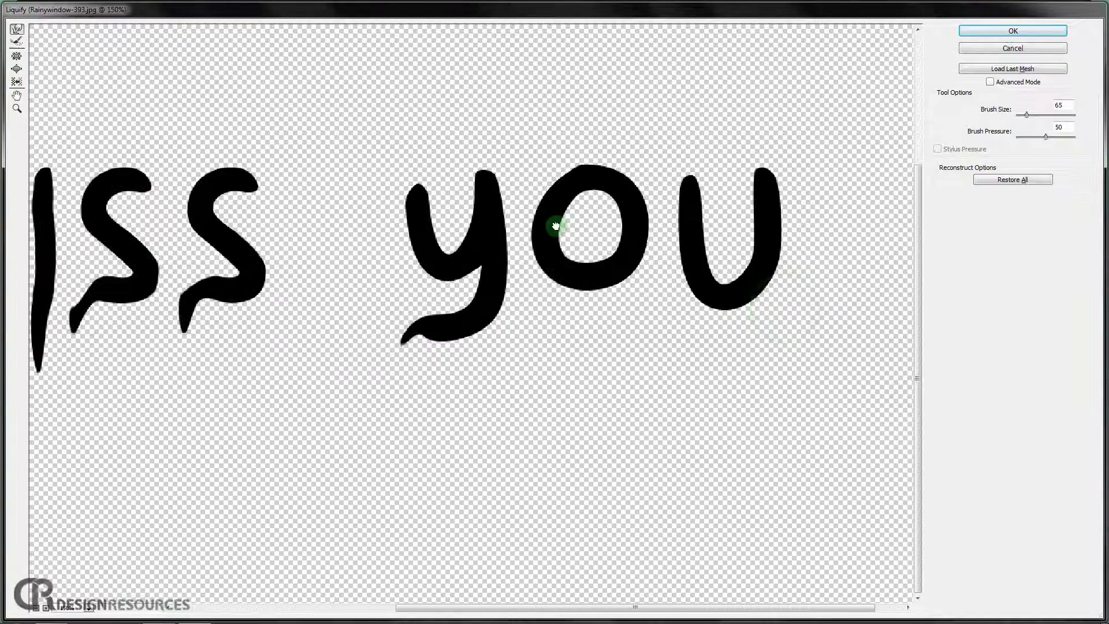
mouse_move(756, 297)
mouse_down()
mouse_move(698, 297)
mouse_move(716, 408)
mouse_move(761, 322)
mouse_move(700, 314)
mouse_move(723, 346)
mouse_move(743, 346)
mouse_move(725, 354)
mouse_move(729, 370)
mouse_up()
click(1039, 30)
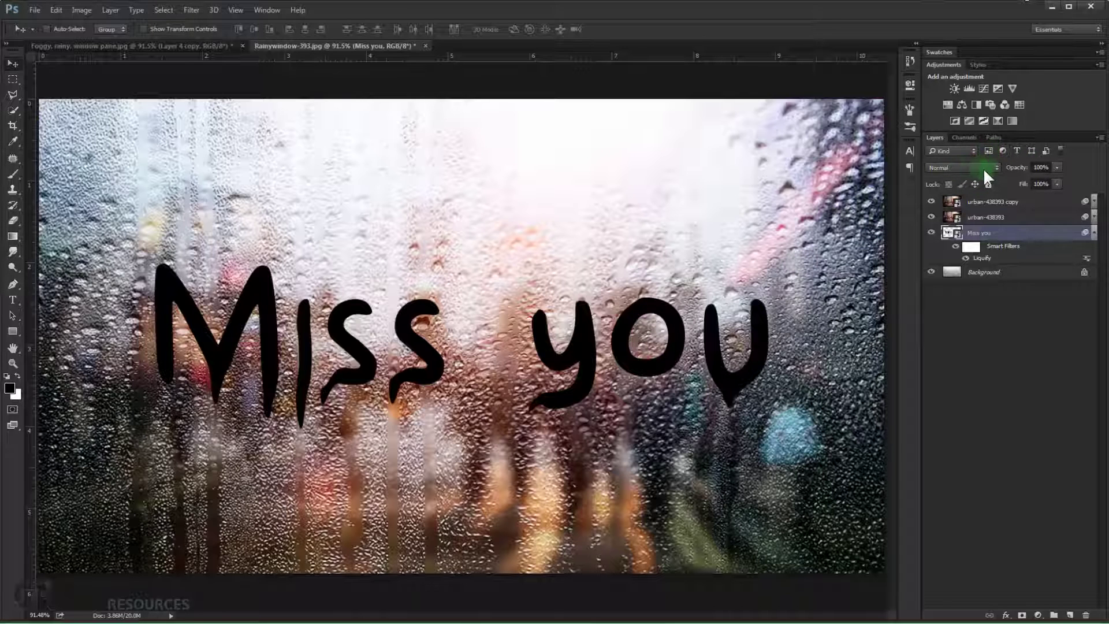
- Set the text layer's blend mode to Overlay and inspect the lettering on the glass
click(968, 168)
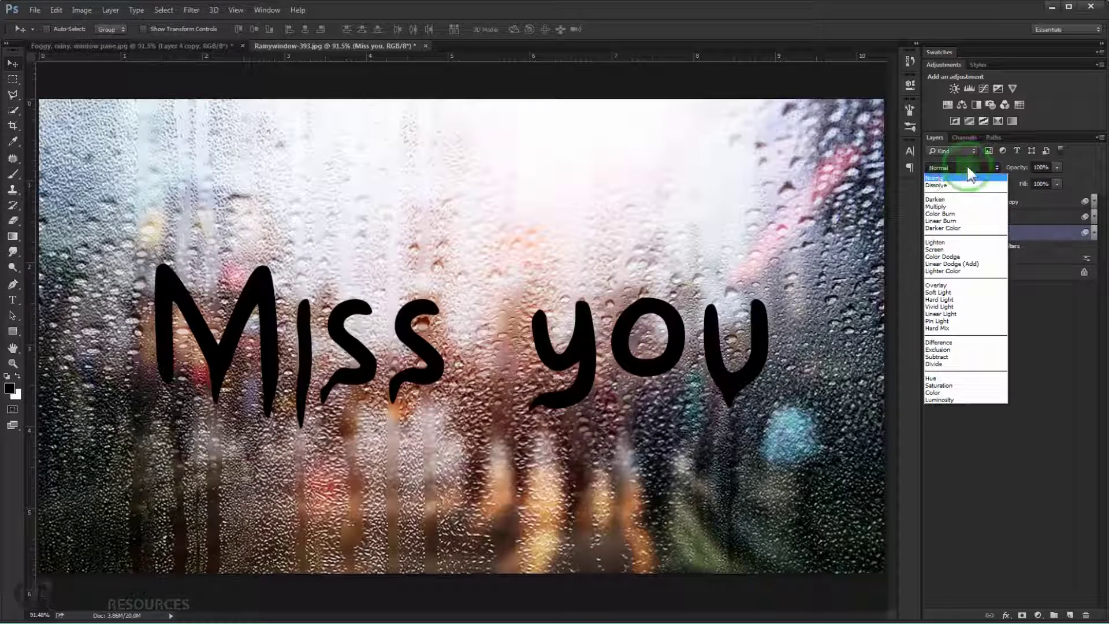
click(948, 285)
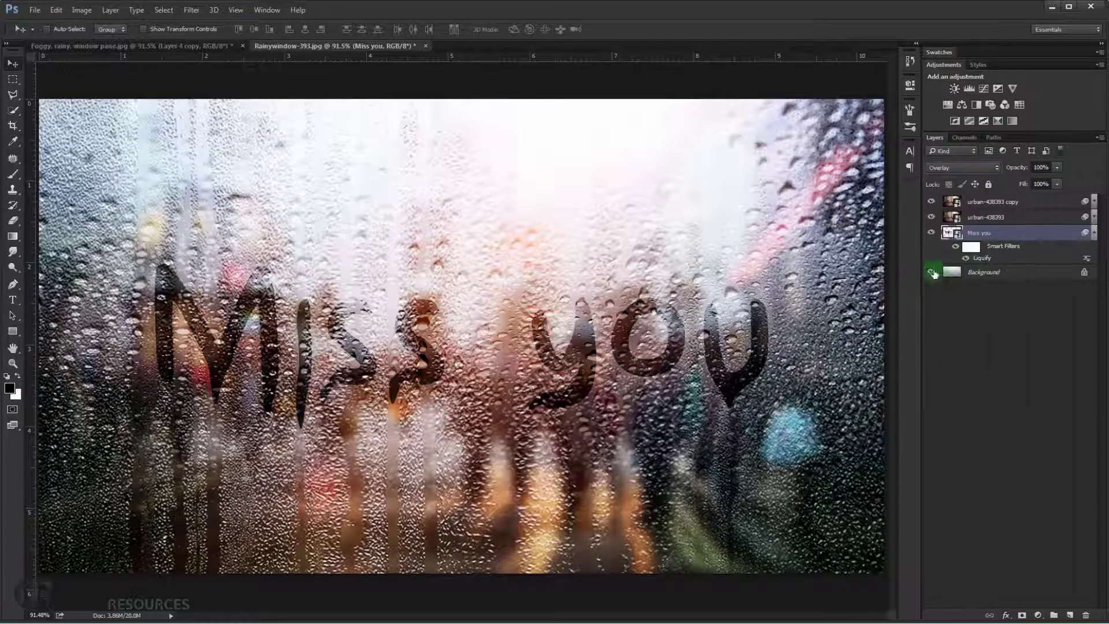
scroll(451, 406, up, 2)
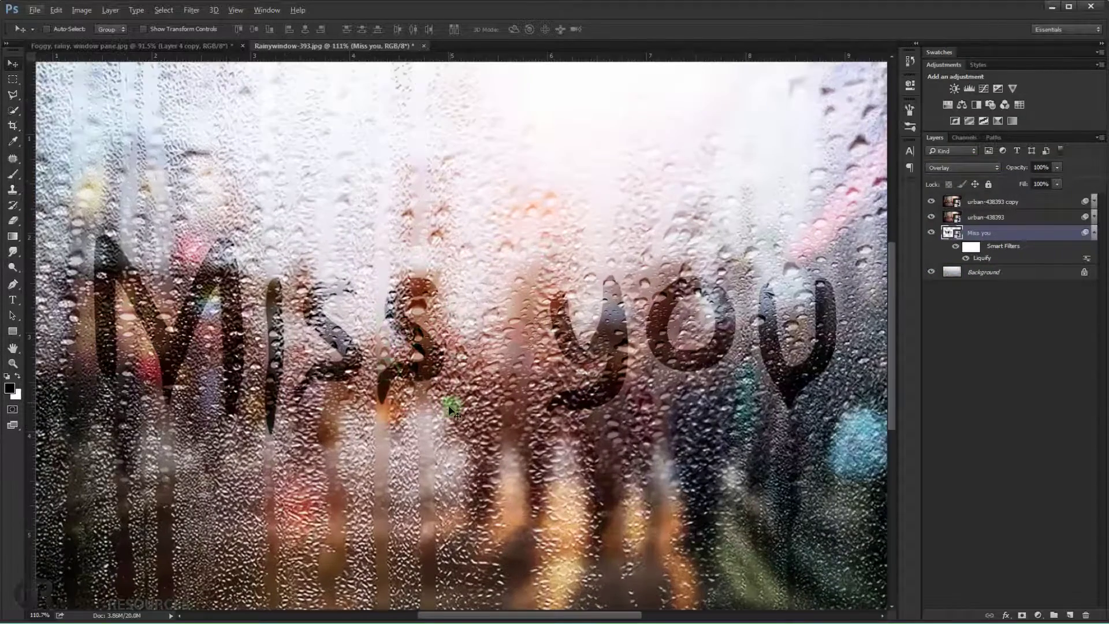
drag(383, 369, 412, 359)
scroll(411, 359, down, 2)
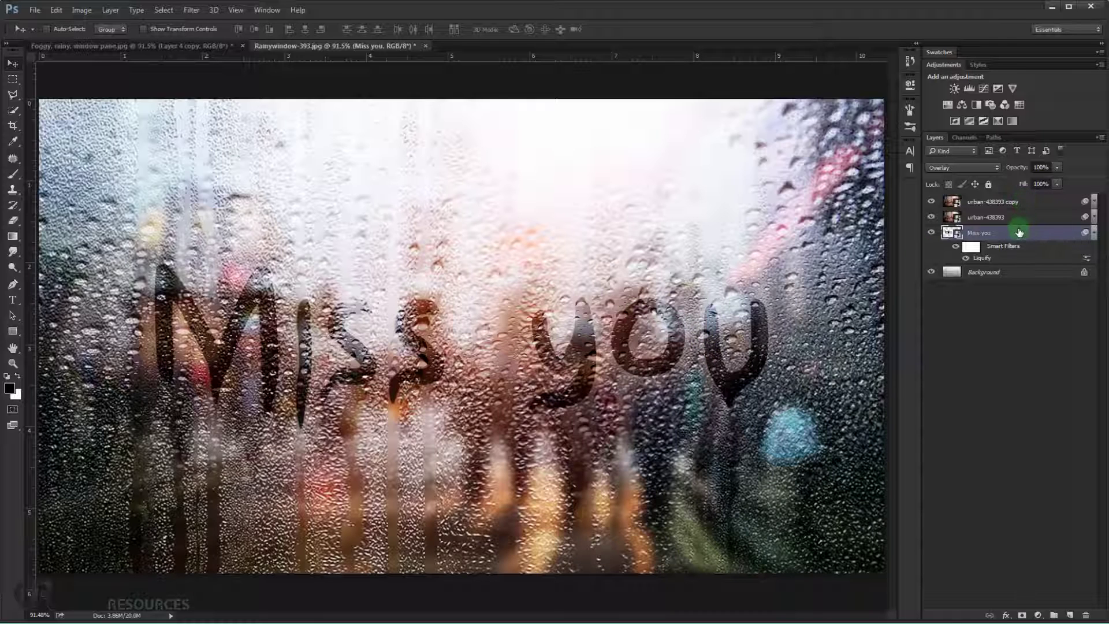
- Change the text inside the "Miss you" smart object to "Hey" and move it to the middle of its canvas
double_click(951, 233)
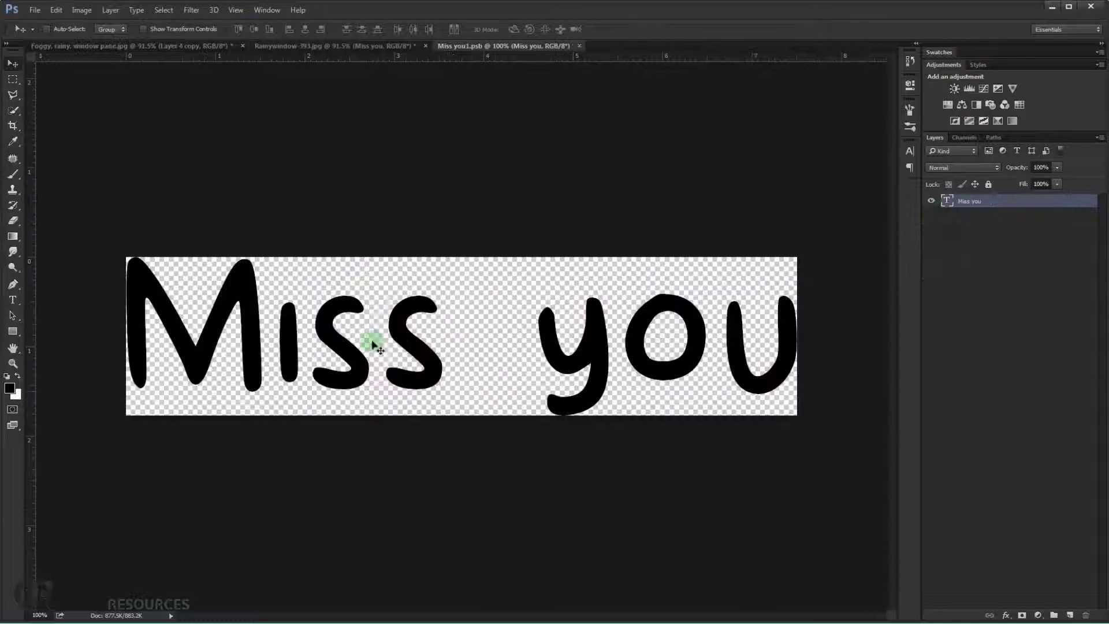
double_click(948, 201)
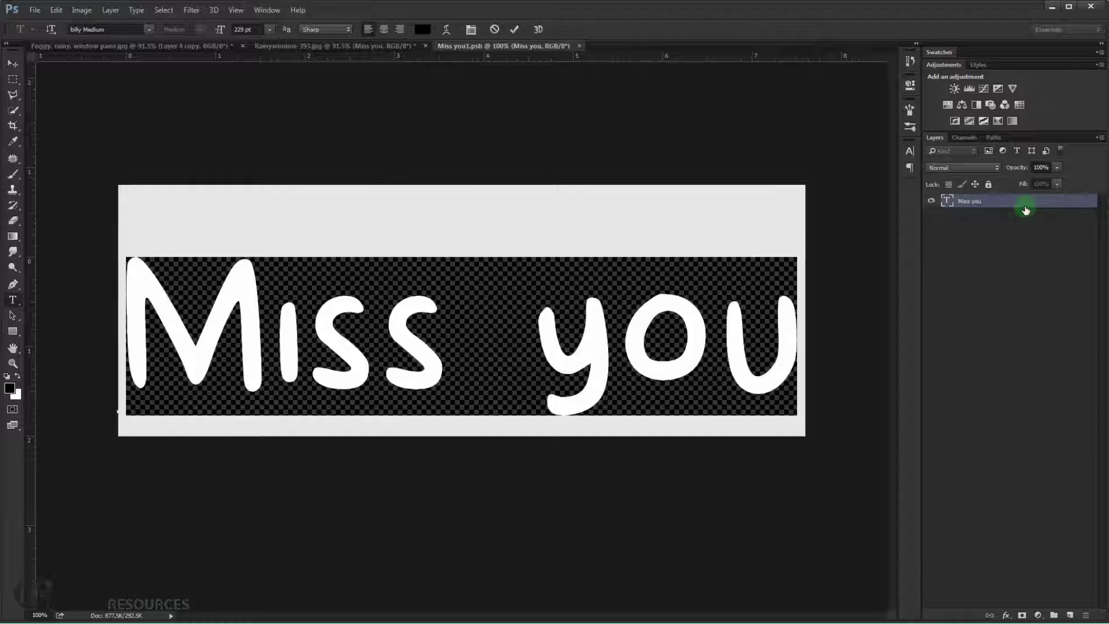
text(He)
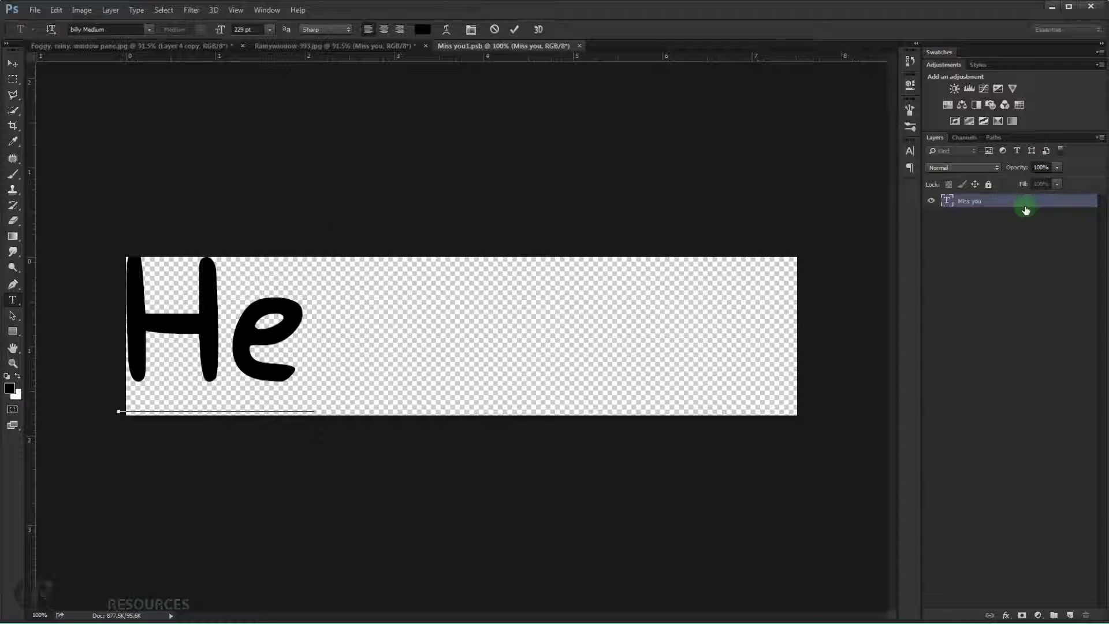
text(y)
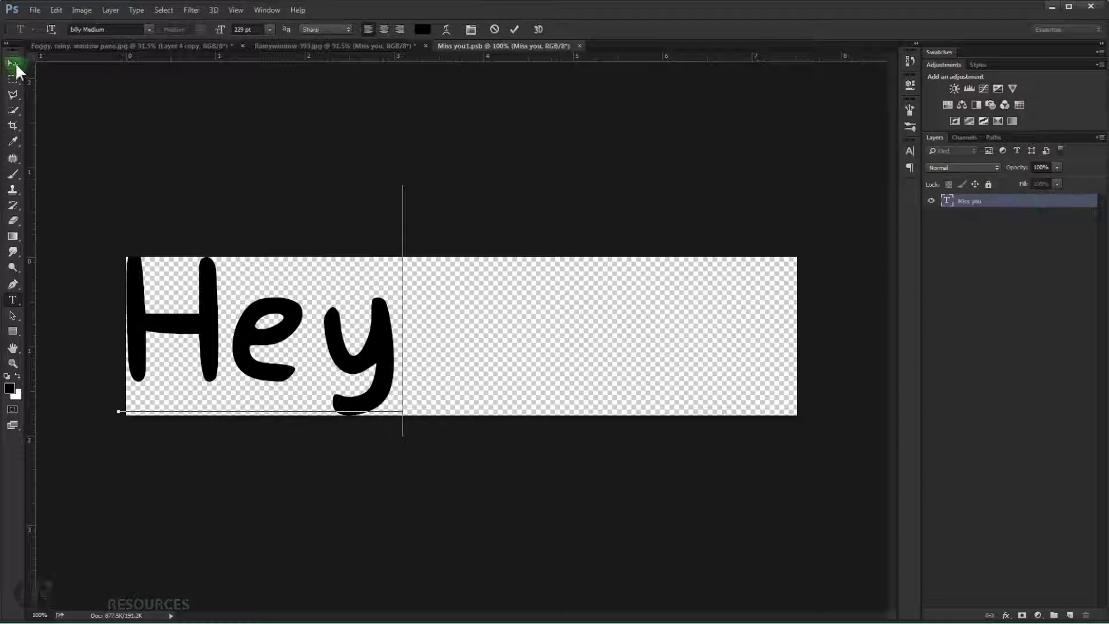
click(14, 64)
drag(194, 314, 413, 324)
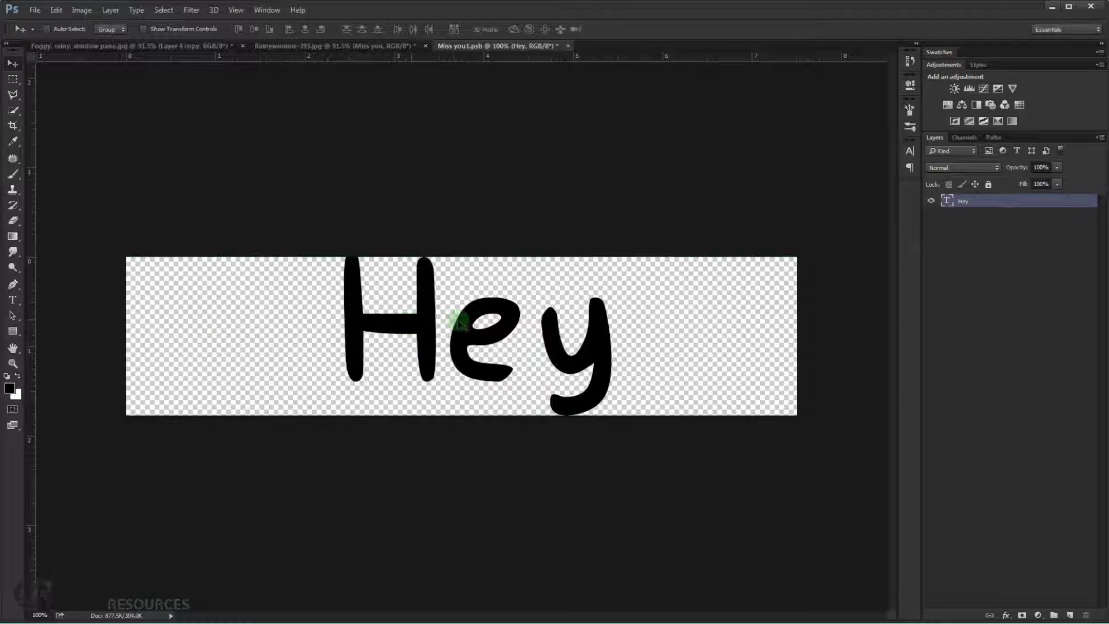
- Replace the word inside the smart object with "Hello" and commit the text edit
double_click(948, 201)
text(He)
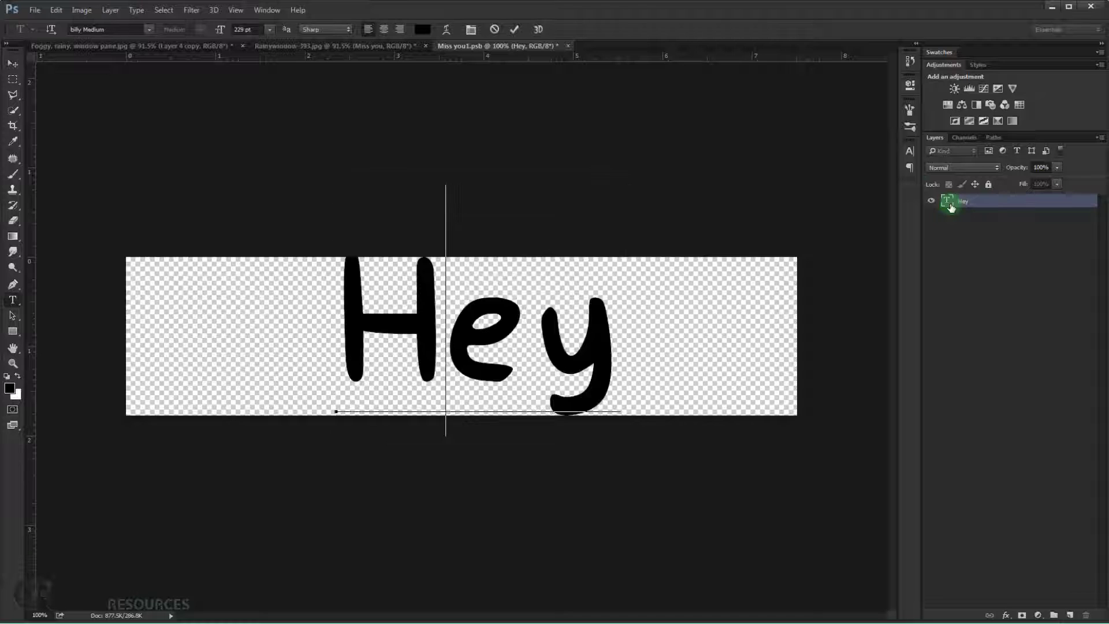
text(llo)
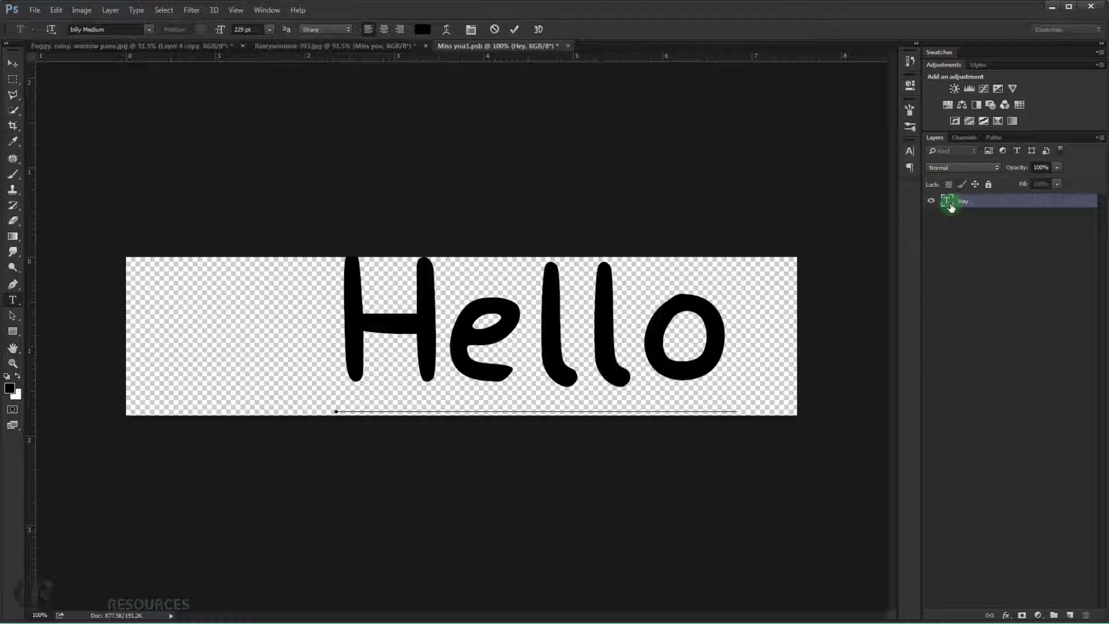
click(13, 64)
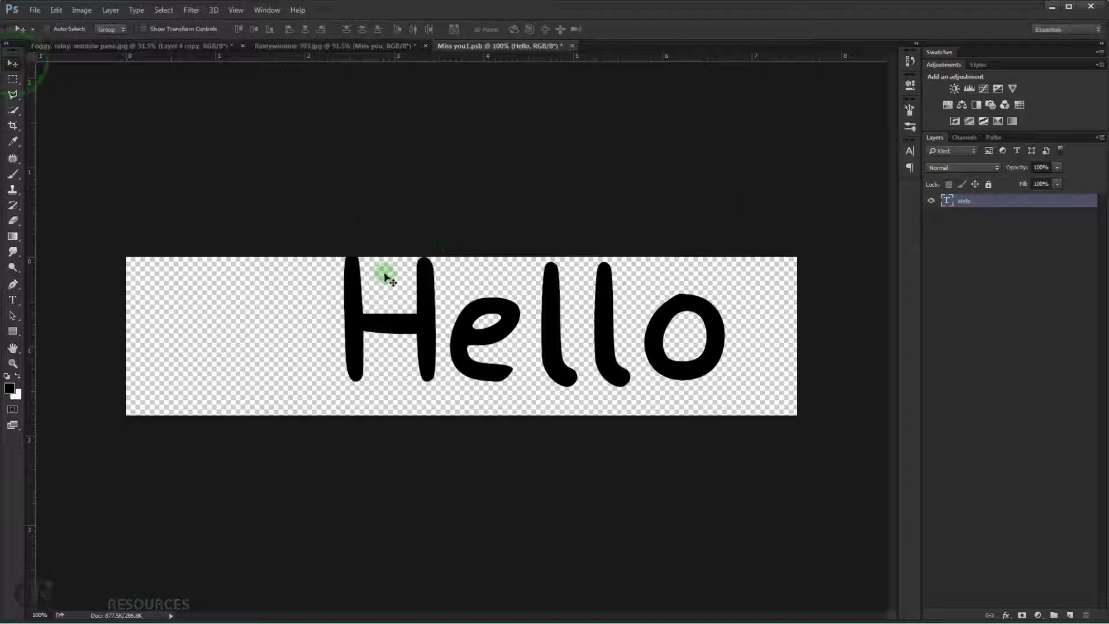
- Move the word "Hello" down and toward the middle of the smart object's canvas, and save and close the smart object
drag(416, 297, 388, 310)
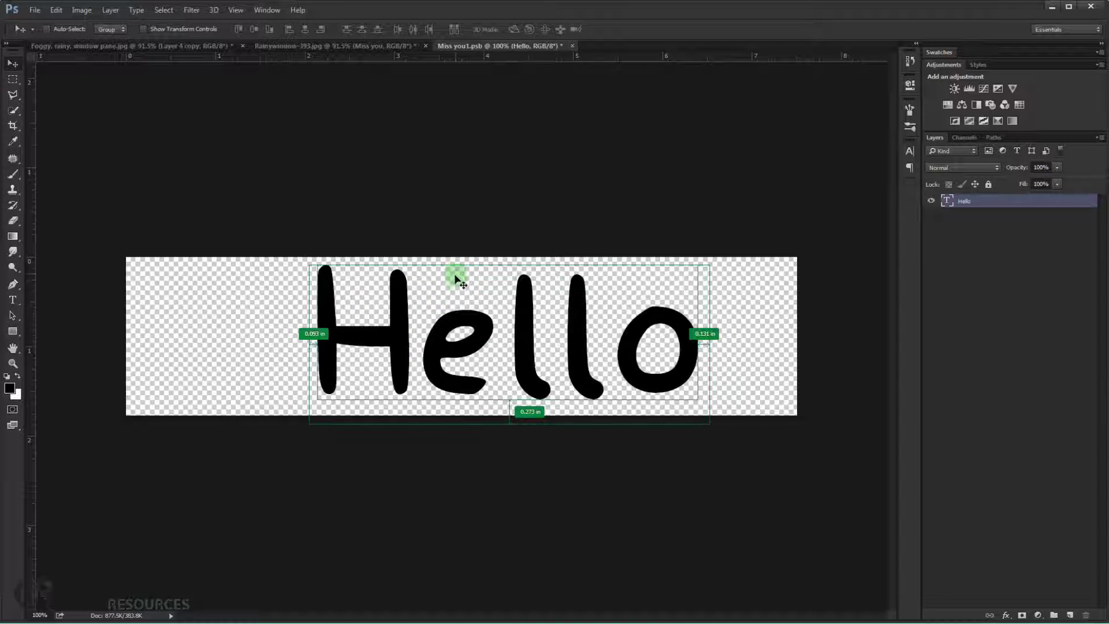
key(ctrl+s)
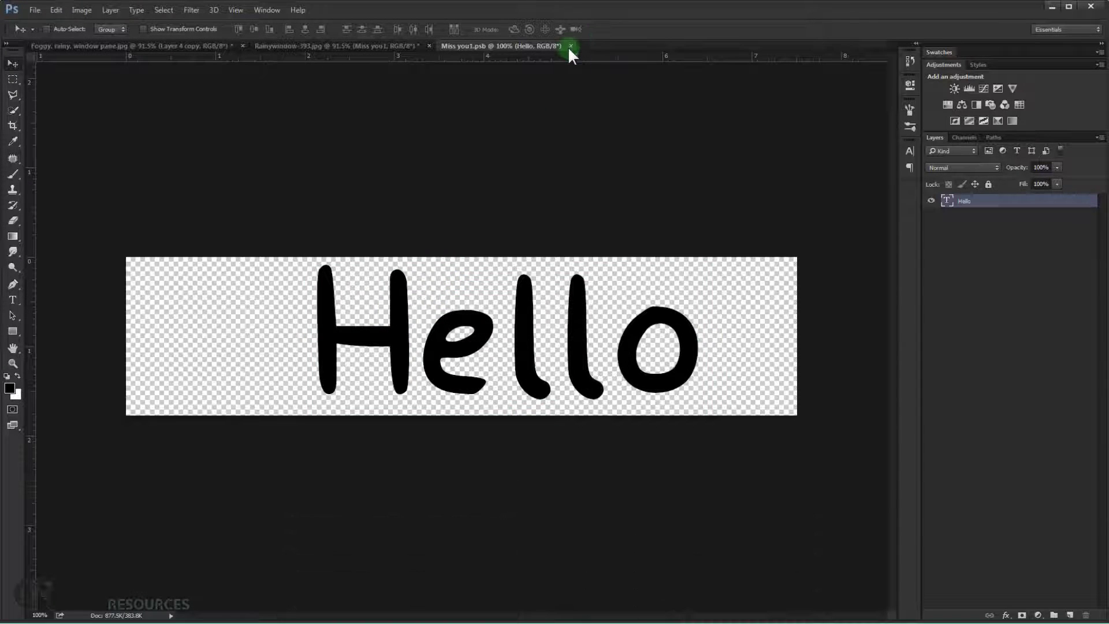
click(570, 45)
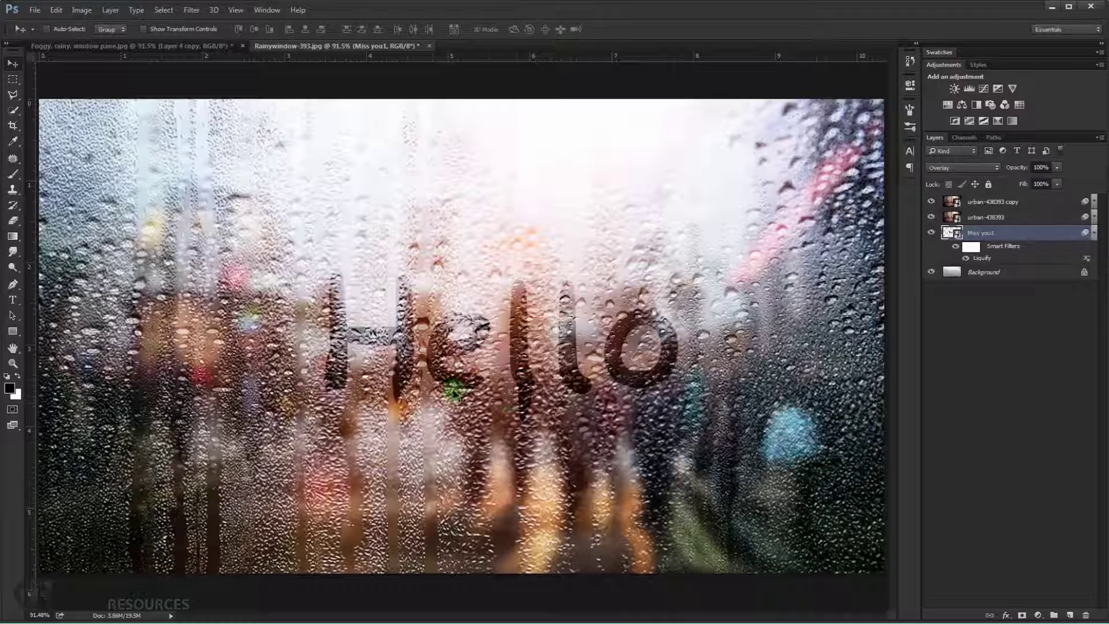
- Reposition the "Hello" layer slightly lower on the glass and scale it proportionally from its centre to about 130%
drag(436, 362, 409, 390)
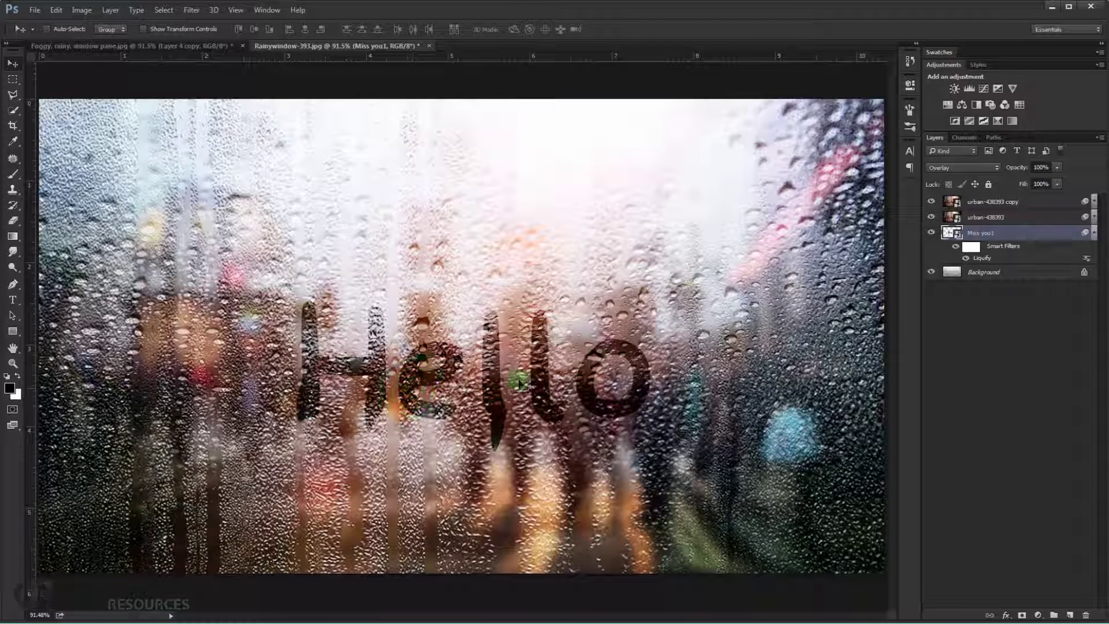
key(ctrl+t)
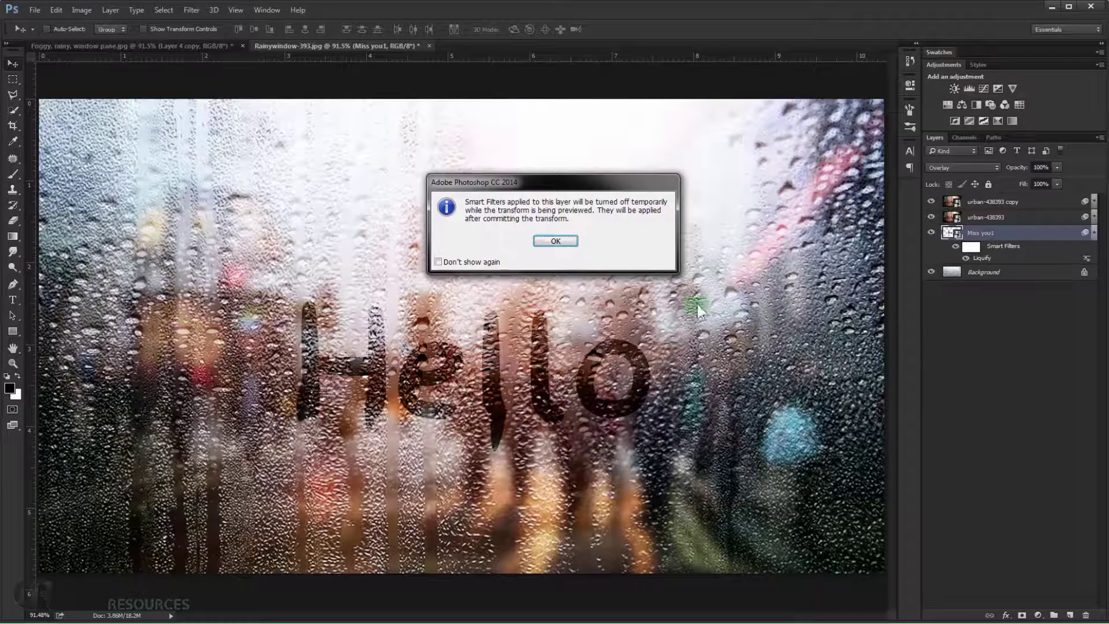
click(555, 240)
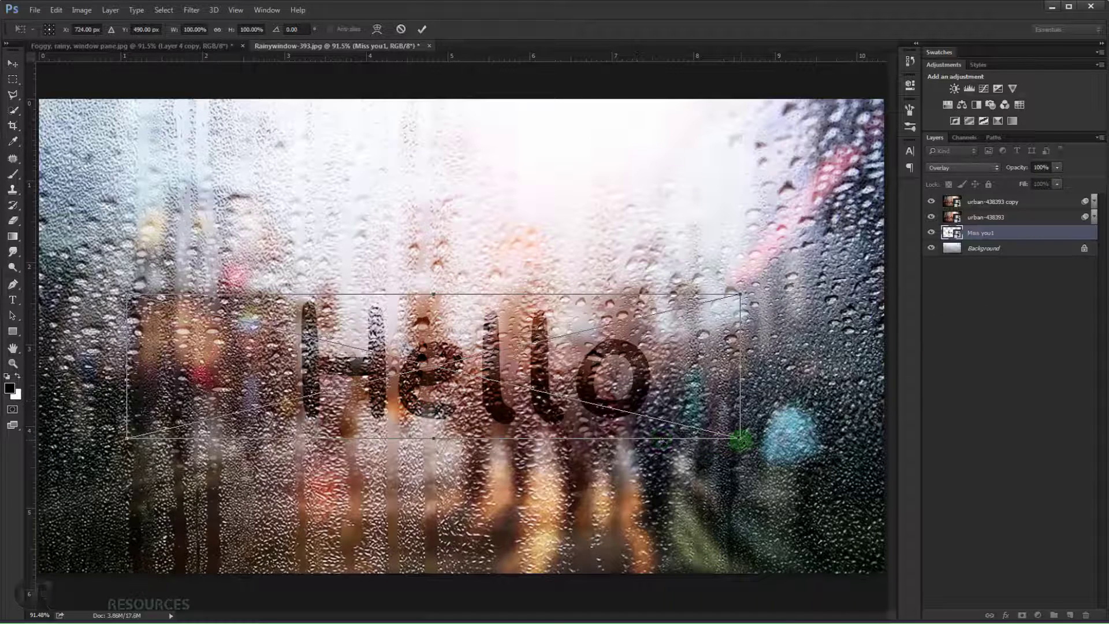
drag(739, 439, 831, 460)
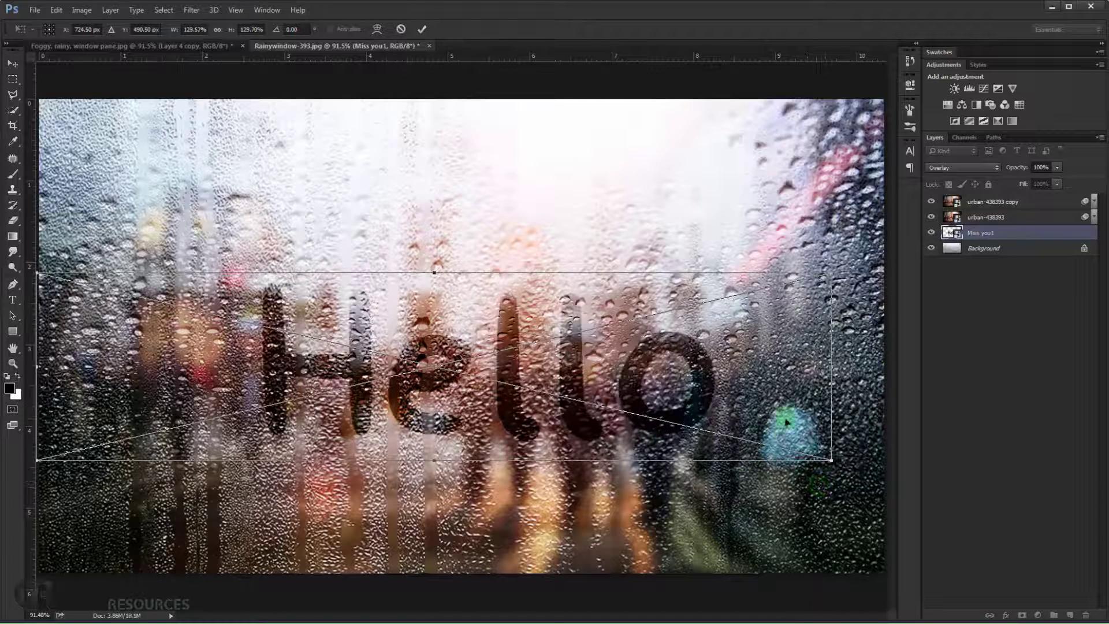
key(Return)
- Reopen the text layer's Liquify smart filter and reconstruct all the letters to their undistorted shapes at brush size 287 and pressure 100
scroll(346, 448, up, 1)
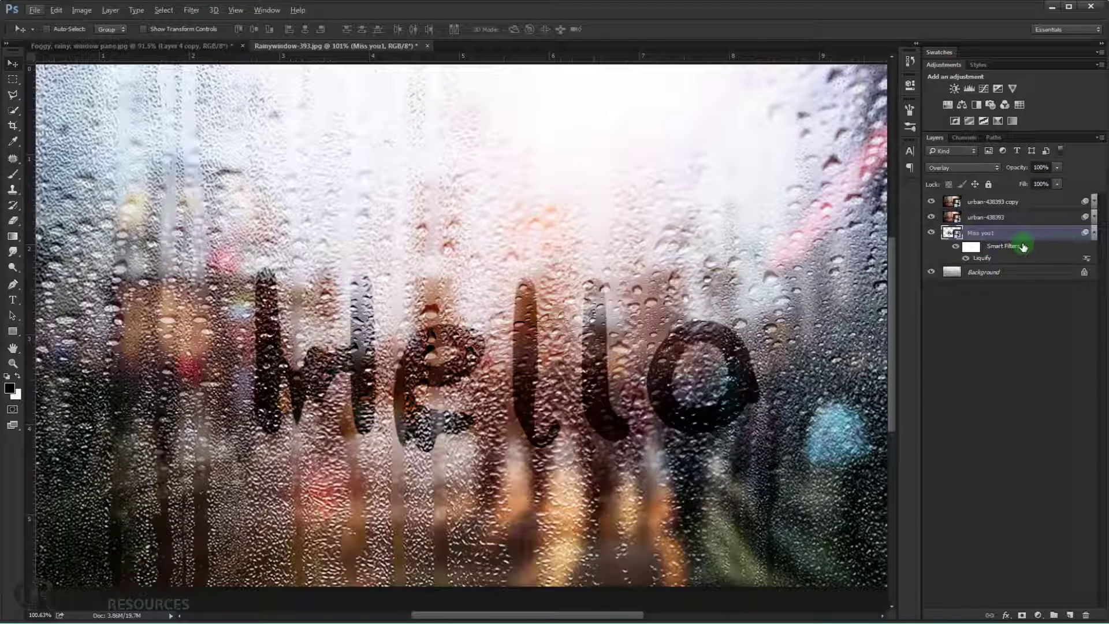
double_click(984, 261)
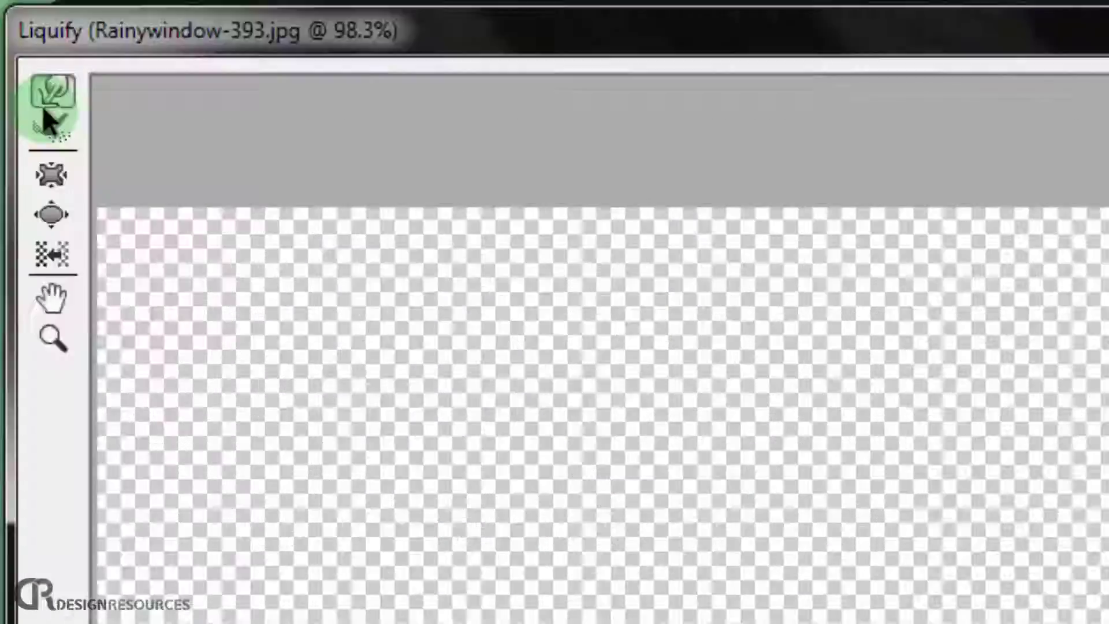
click(55, 130)
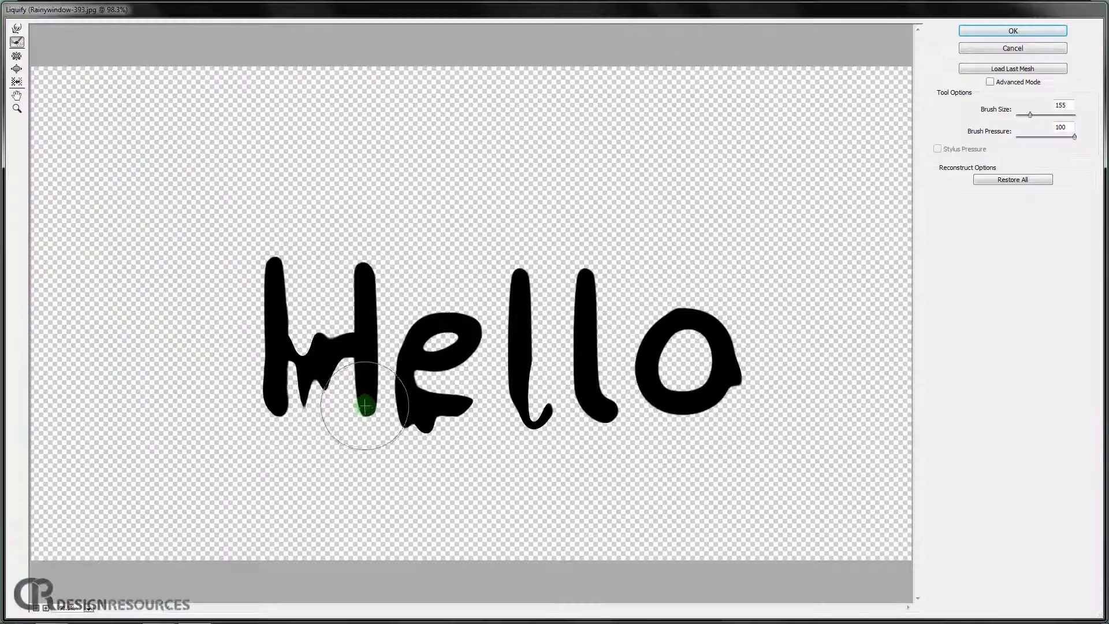
drag(359, 397, 433, 413)
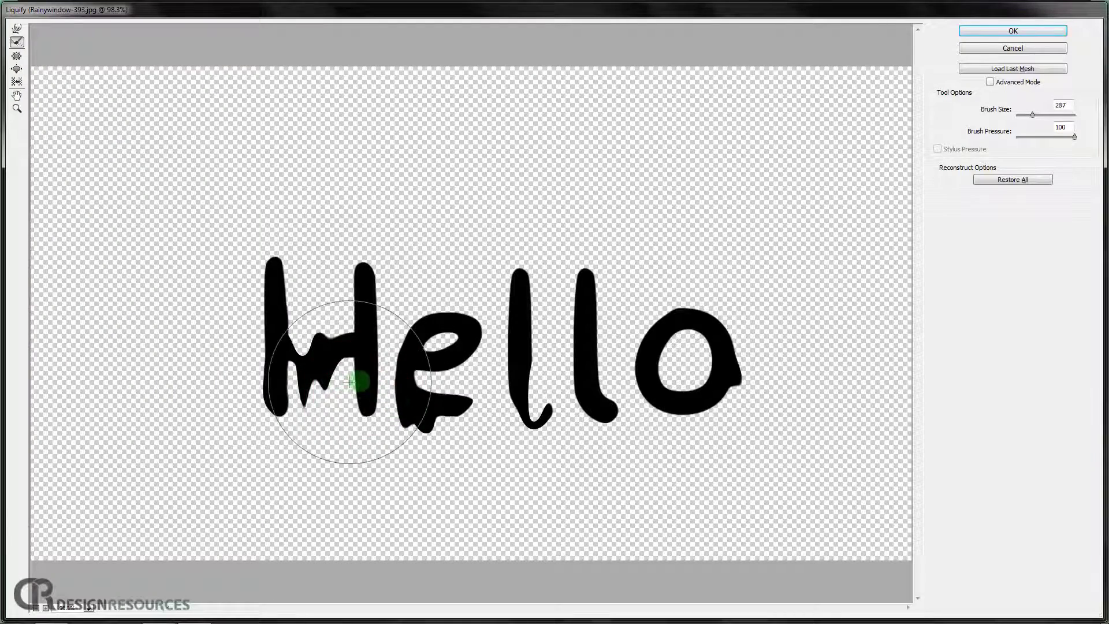
mouse_move(349, 381)
mouse_down()
mouse_move(364, 350)
mouse_move(285, 357)
mouse_move(550, 406)
mouse_move(681, 388)
mouse_move(681, 350)
mouse_move(710, 393)
mouse_up()
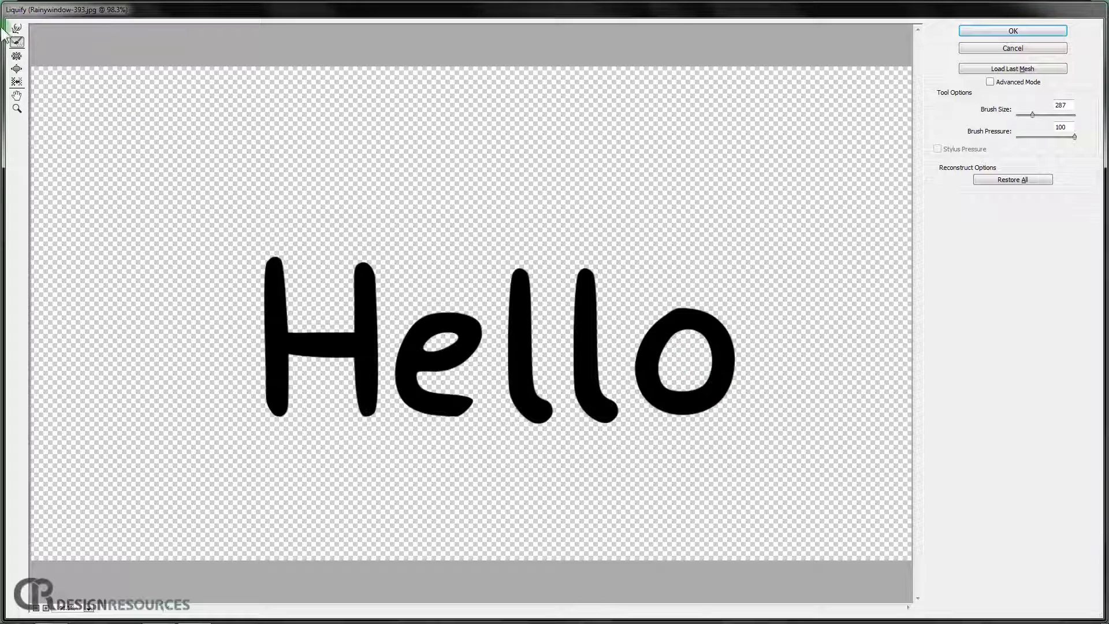
- Warp drips from the feet of the "H" and reshape the top of its first stem at brush size 75 and pressure 50
drag(366, 332, 348, 335)
mouse_move(354, 396)
mouse_down()
mouse_move(369, 480)
mouse_move(376, 416)
mouse_move(373, 508)
mouse_up()
drag(288, 406, 282, 498)
drag(252, 395, 273, 500)
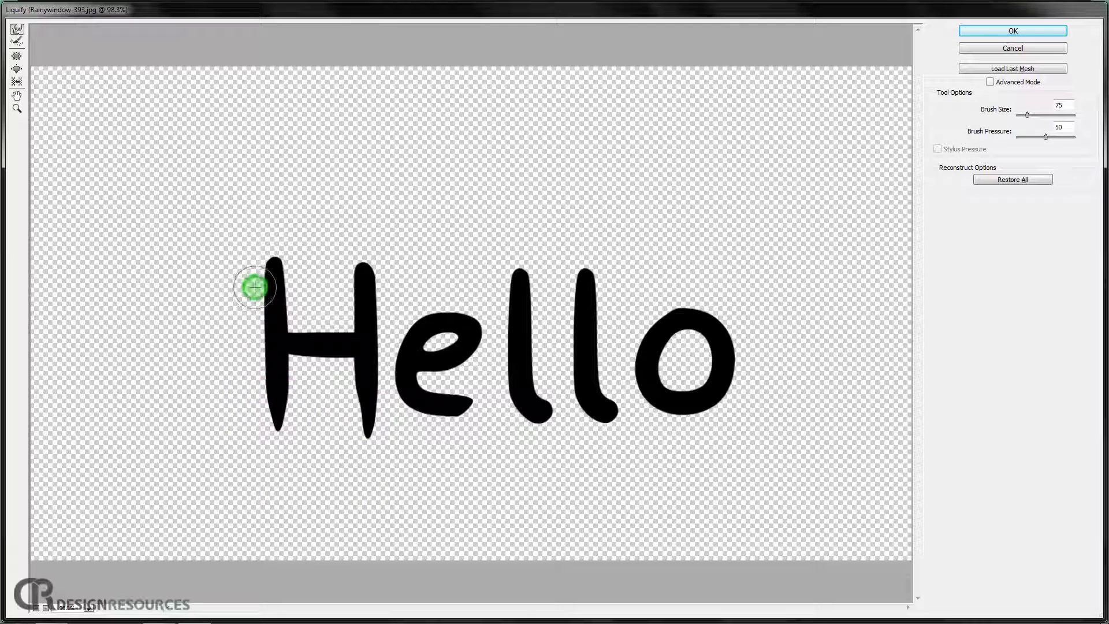
mouse_move(246, 284)
mouse_down()
mouse_move(268, 269)
mouse_move(275, 228)
mouse_move(292, 265)
mouse_move(284, 314)
mouse_up()
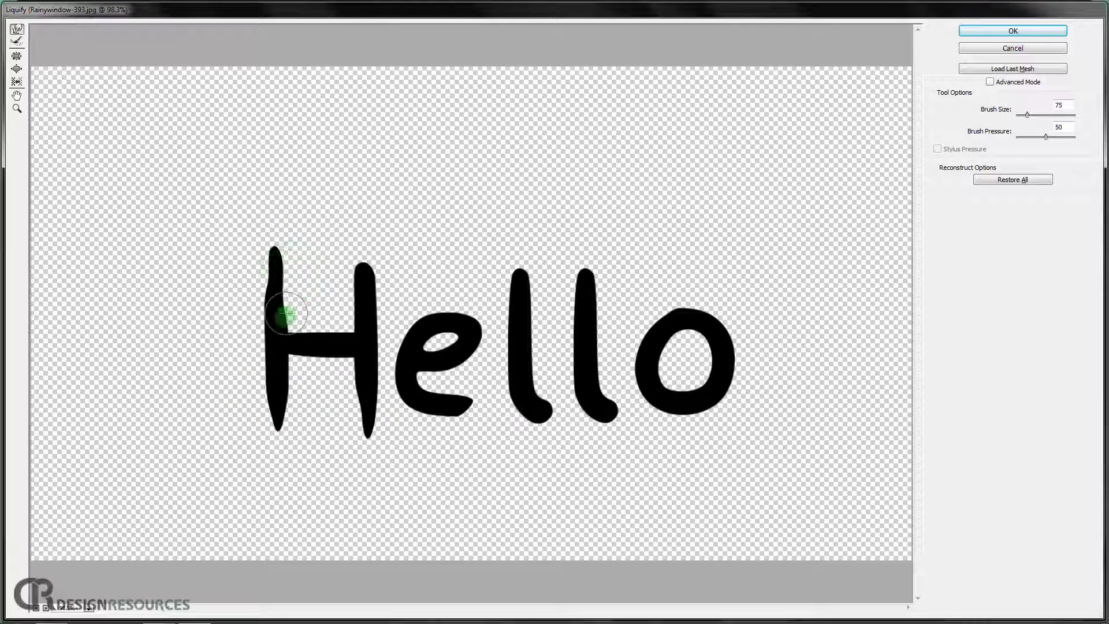
- Pull the tail of the "e" downward into a pointed drip with the warp brush at size 75
drag(442, 426, 463, 478)
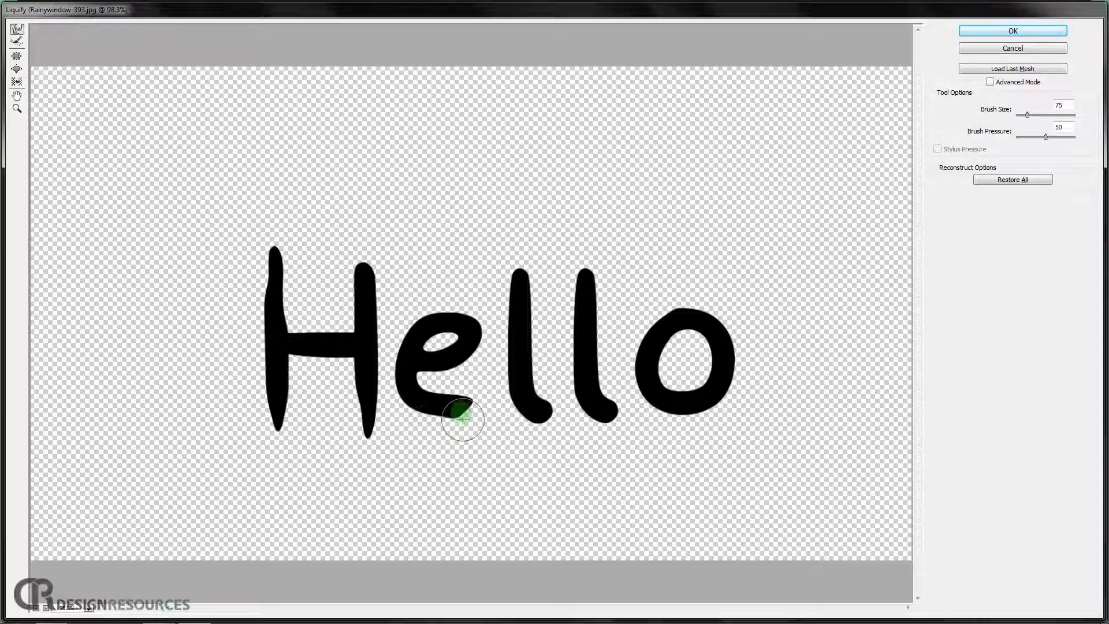
drag(465, 412, 467, 497)
drag(475, 397, 463, 492)
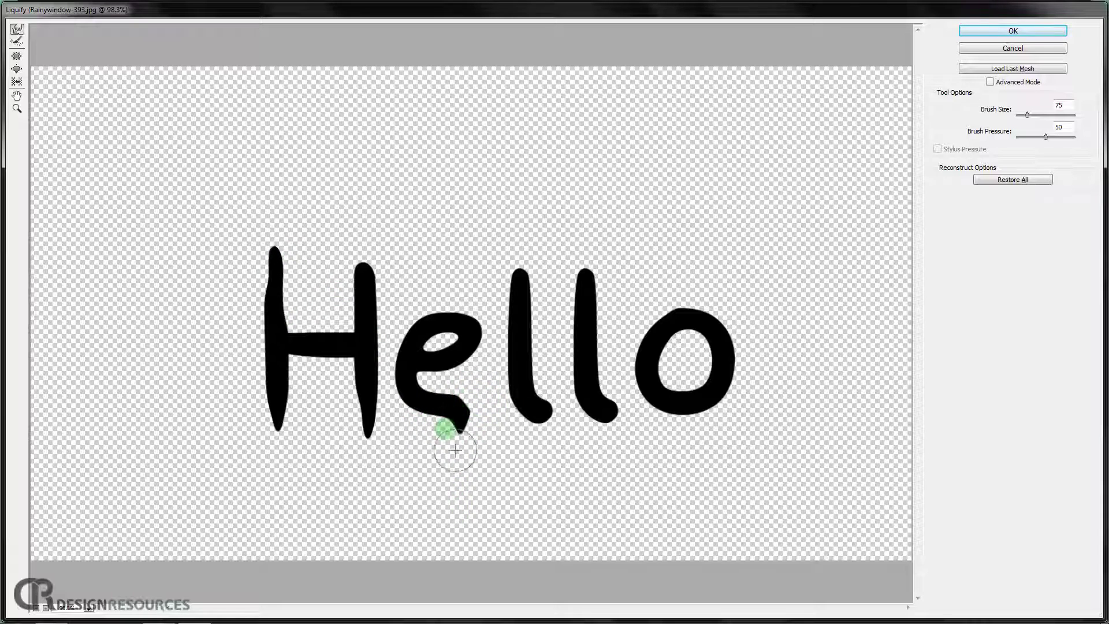
drag(451, 434, 461, 475)
drag(477, 400, 465, 465)
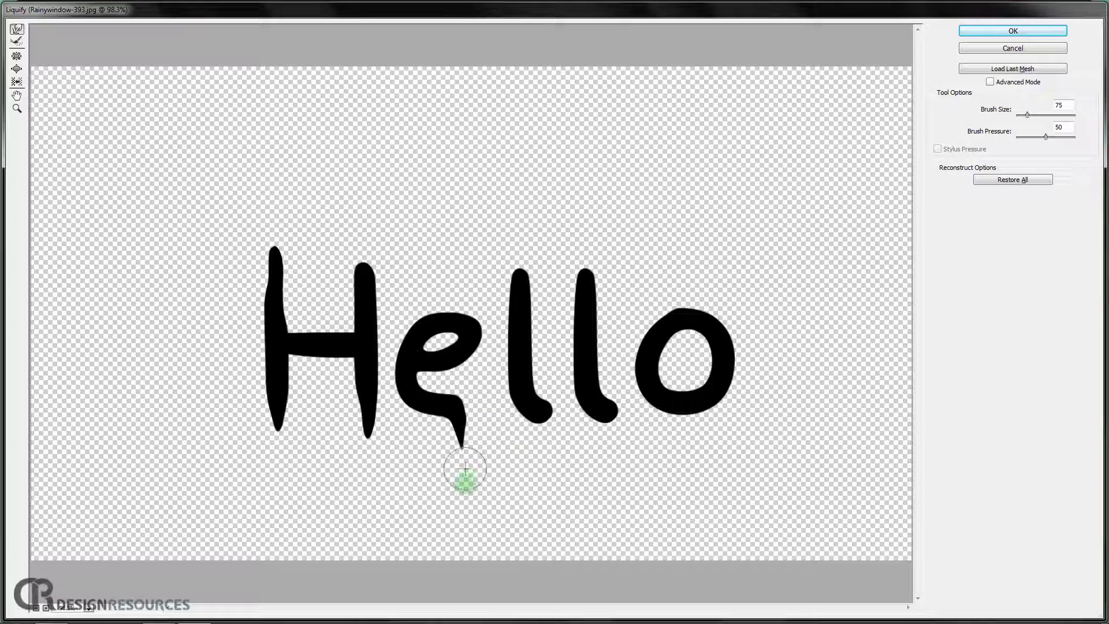
- Warp drips downward from the bottom curves of both "l" letters
mouse_move(537, 421)
mouse_down()
mouse_move(549, 492)
mouse_move(559, 407)
mouse_move(544, 497)
mouse_up()
drag(520, 416, 540, 473)
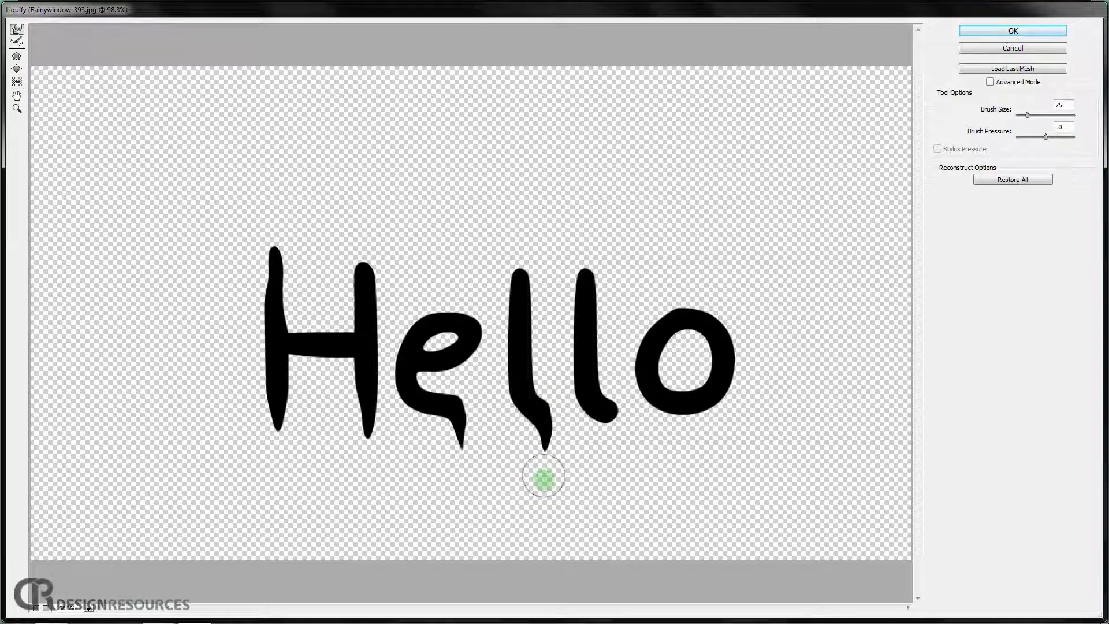
mouse_move(582, 416)
mouse_down()
mouse_move(629, 432)
mouse_move(637, 461)
mouse_move(636, 408)
mouse_move(622, 433)
mouse_move(619, 515)
mouse_up()
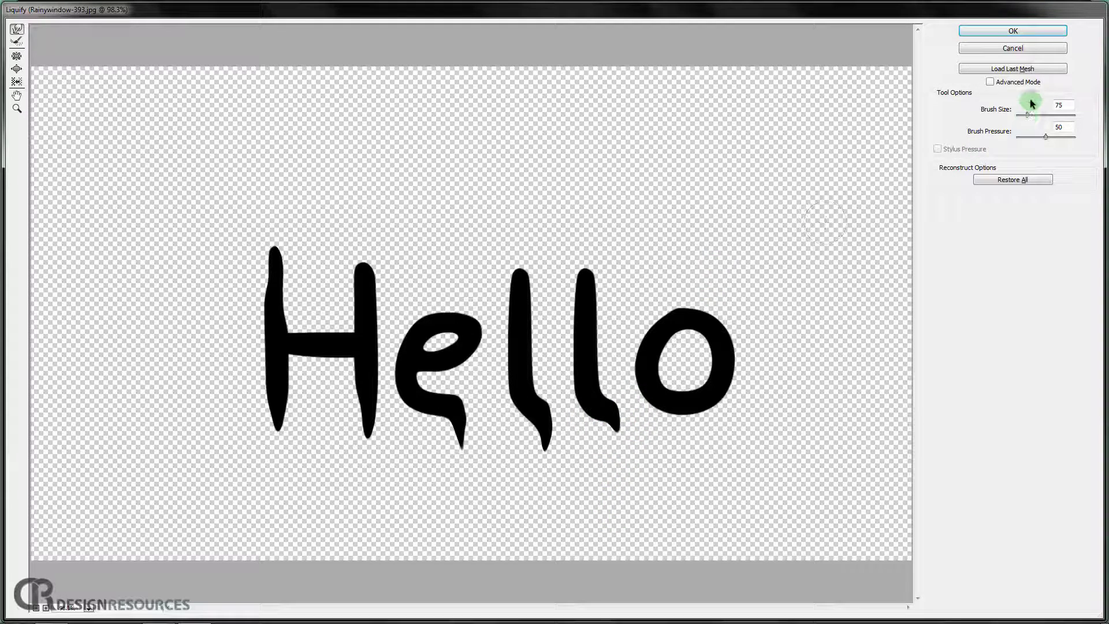
- Reshape the upper curve of the "e" at brush size 145, apply Liquify, and inspect the lettering on the glass
drag(421, 270, 460, 271)
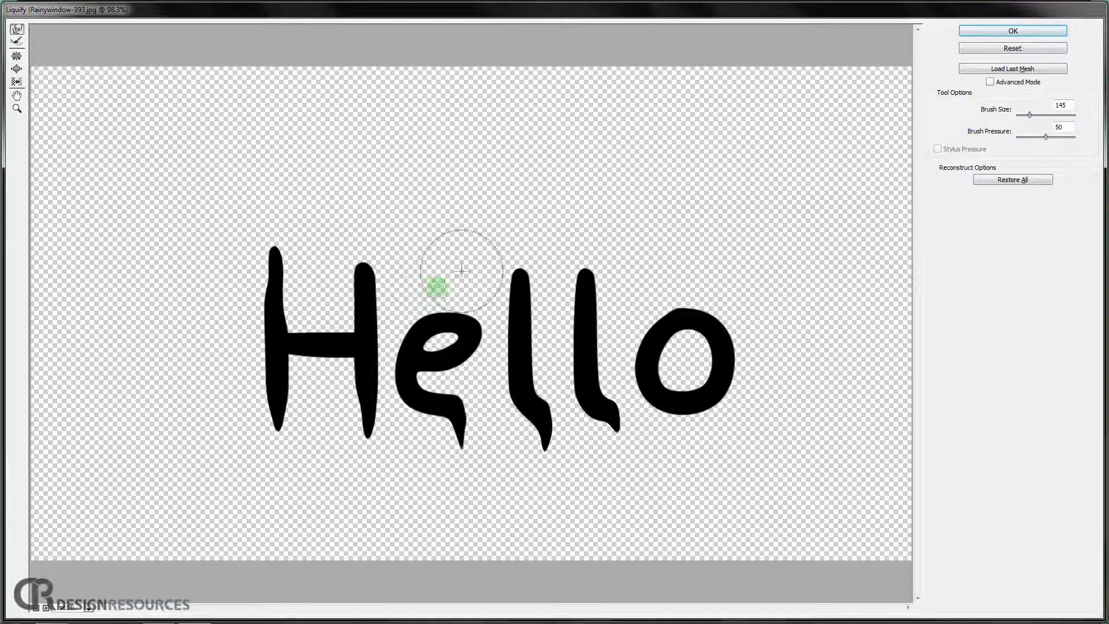
drag(416, 302, 428, 324)
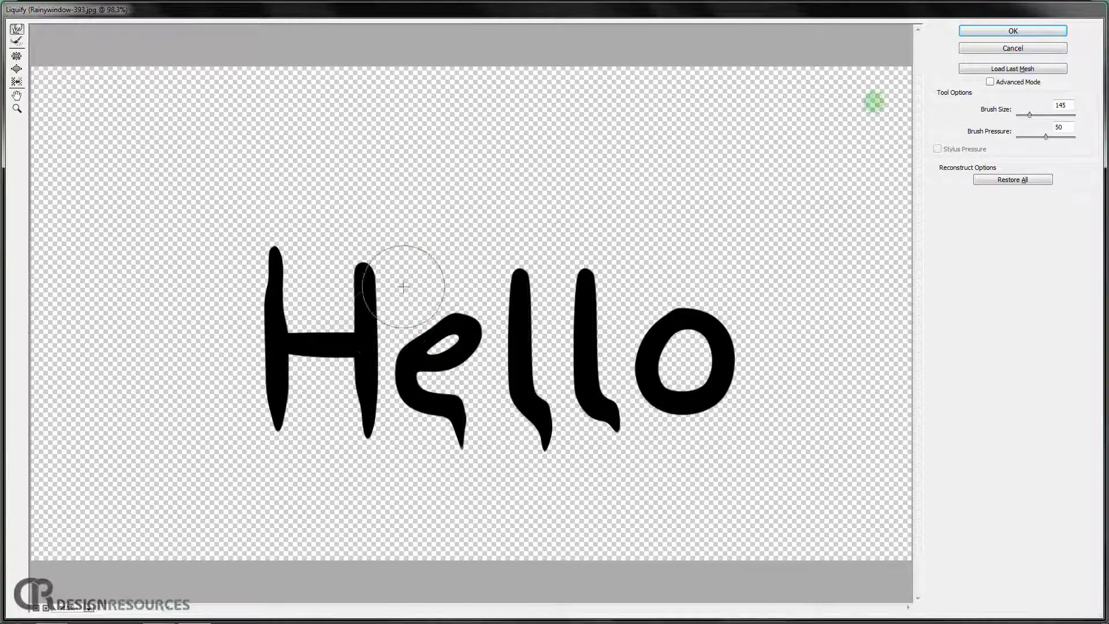
click(1027, 33)
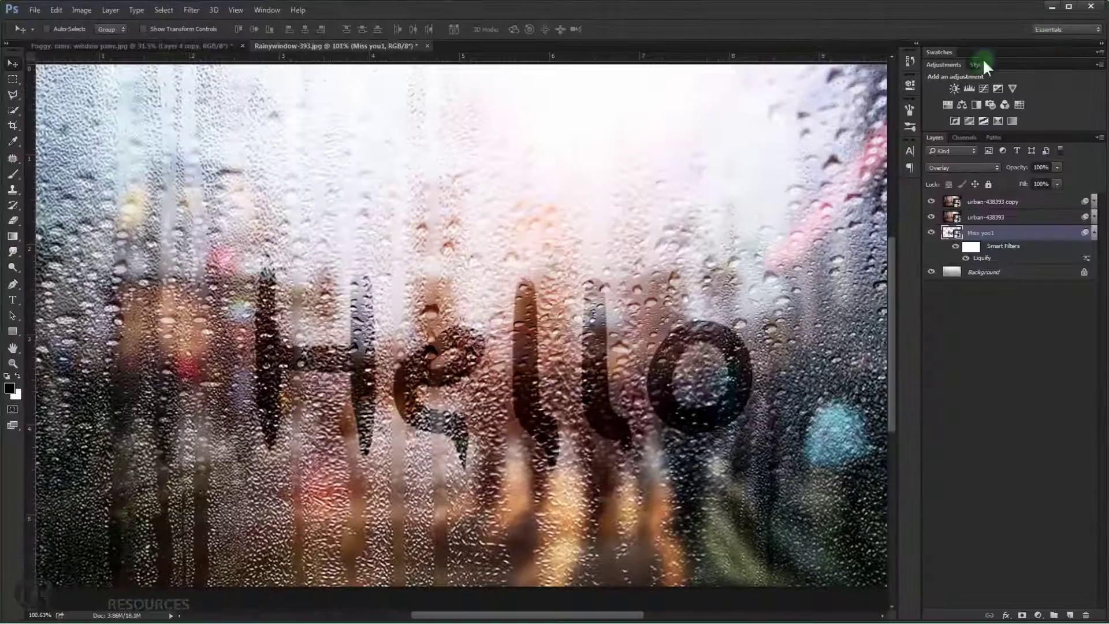
scroll(599, 422, down, 2)
scroll(598, 422, up, 1)
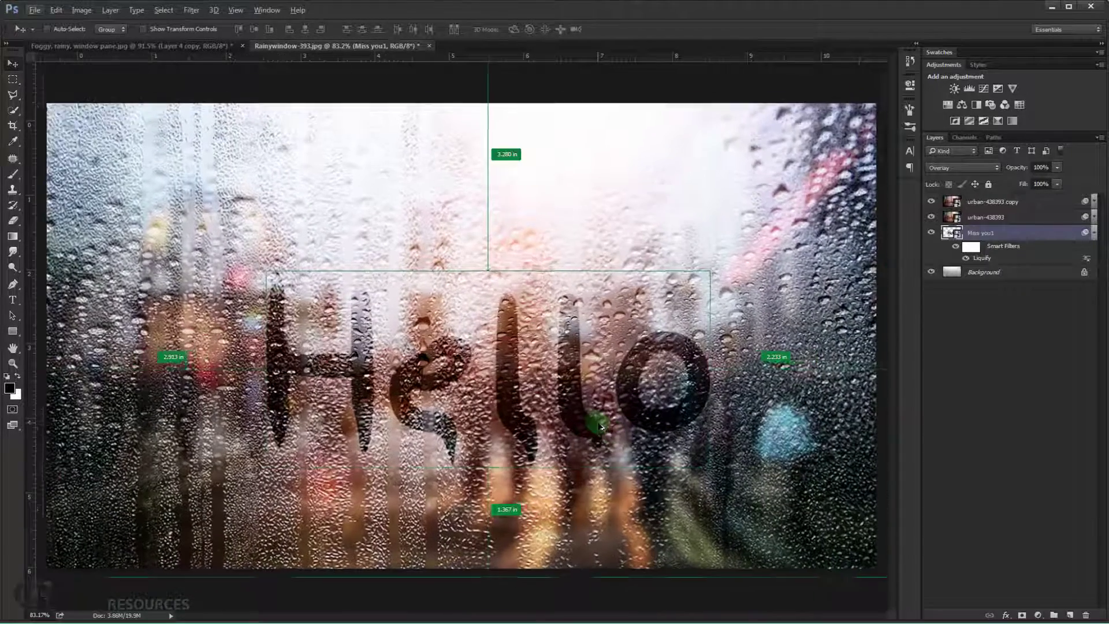